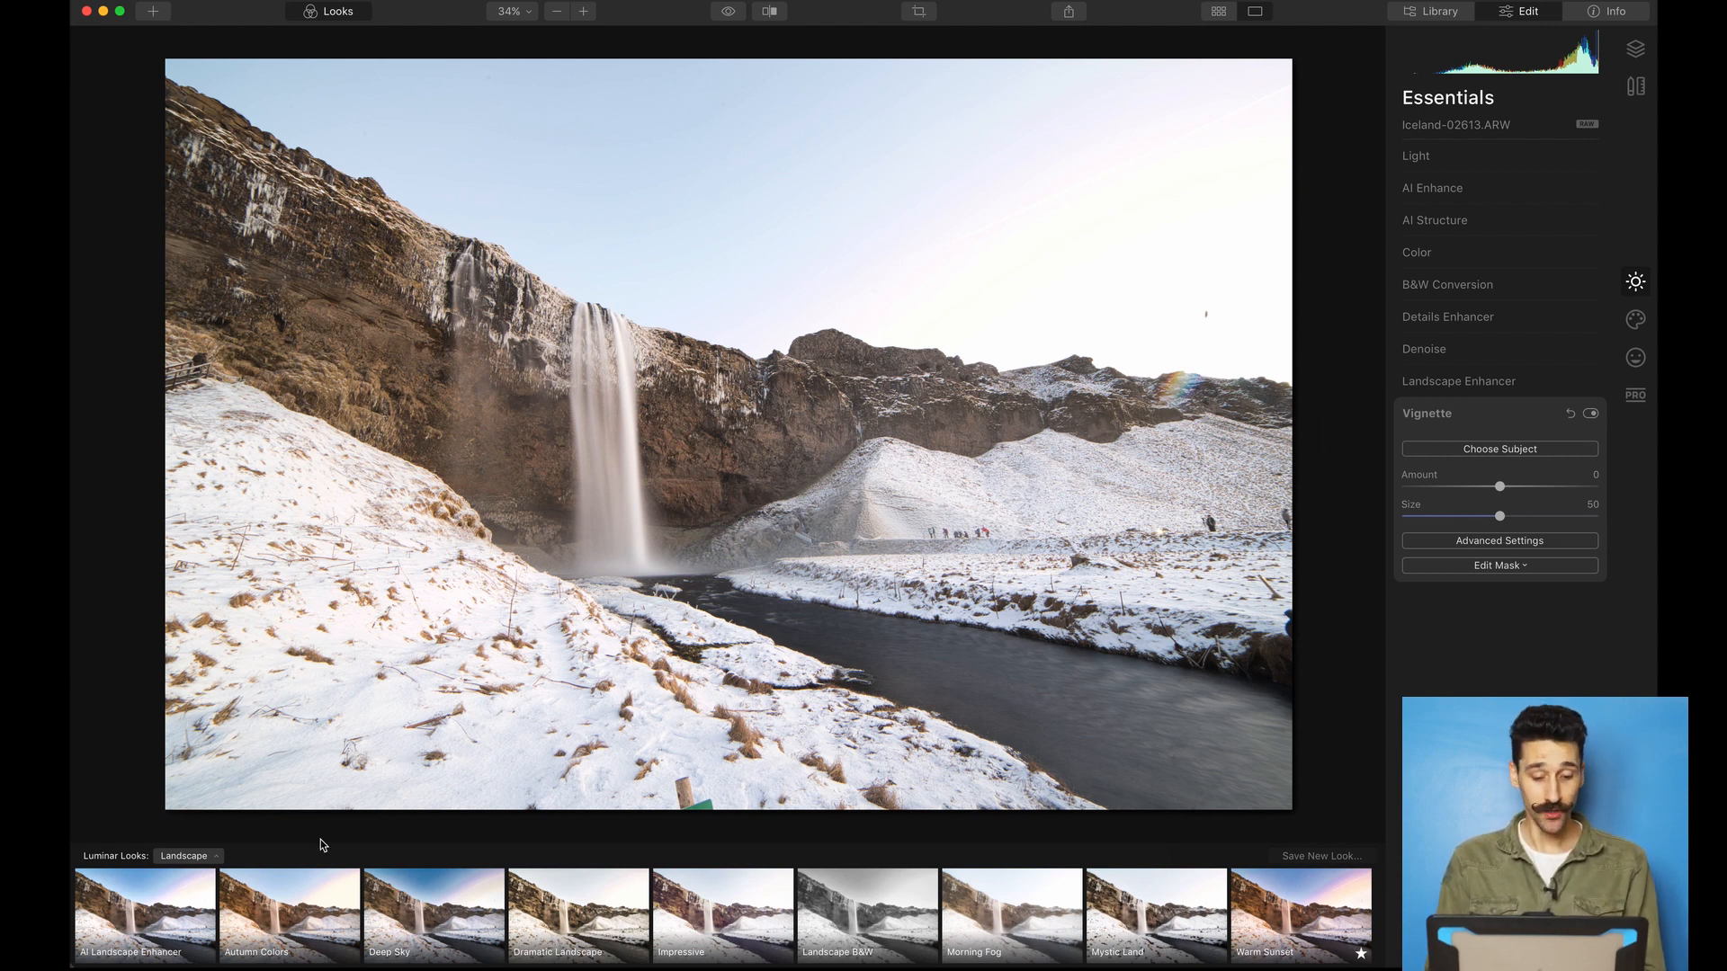
Step: Try the Autumn Colors look, apply the Warm Sunset landscape look instead, and compare it with the original photo
click(291, 923)
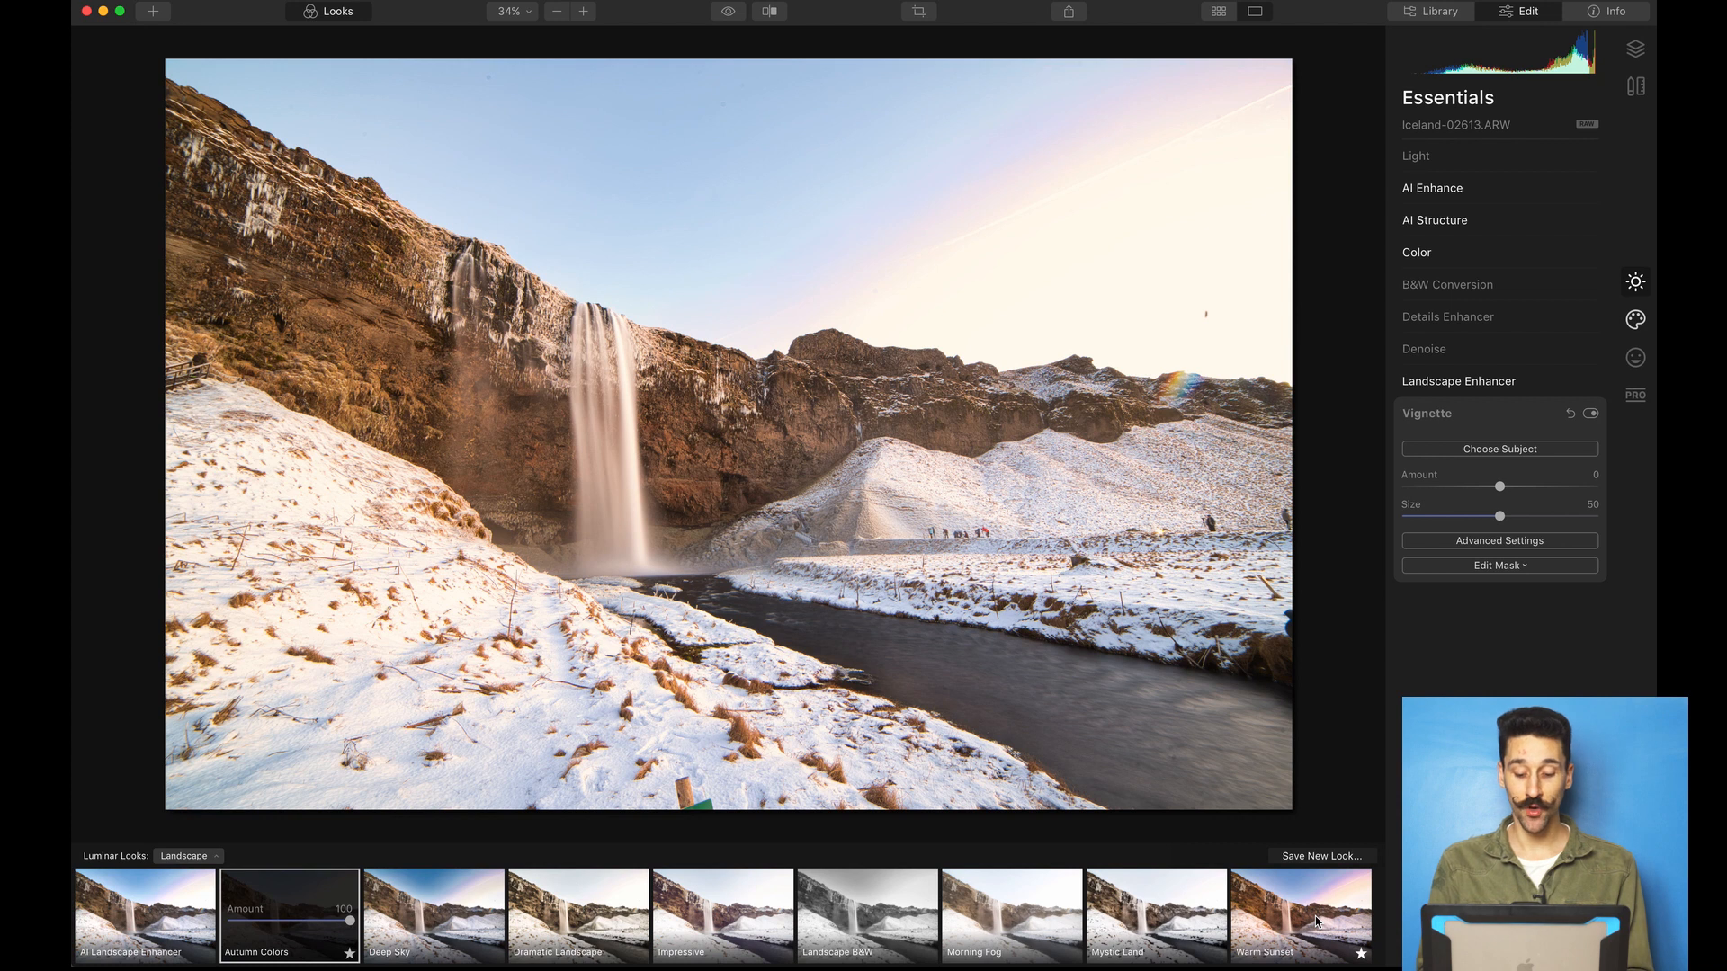
click(1315, 915)
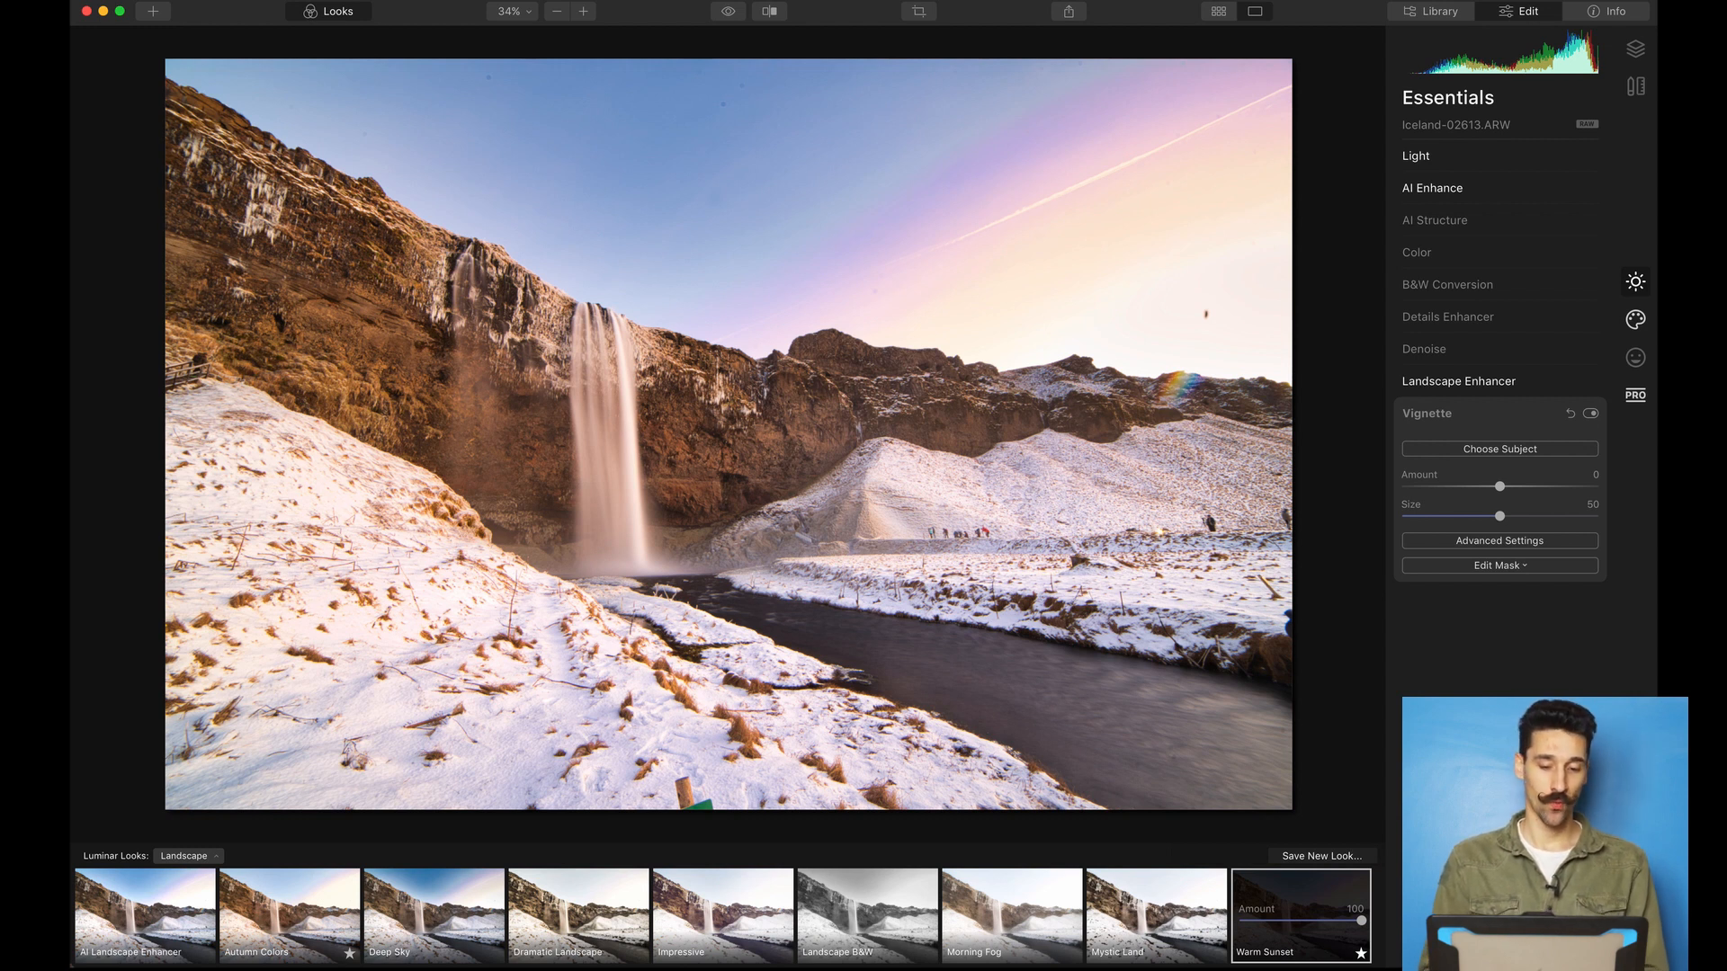
drag(728, 16, 728, 20)
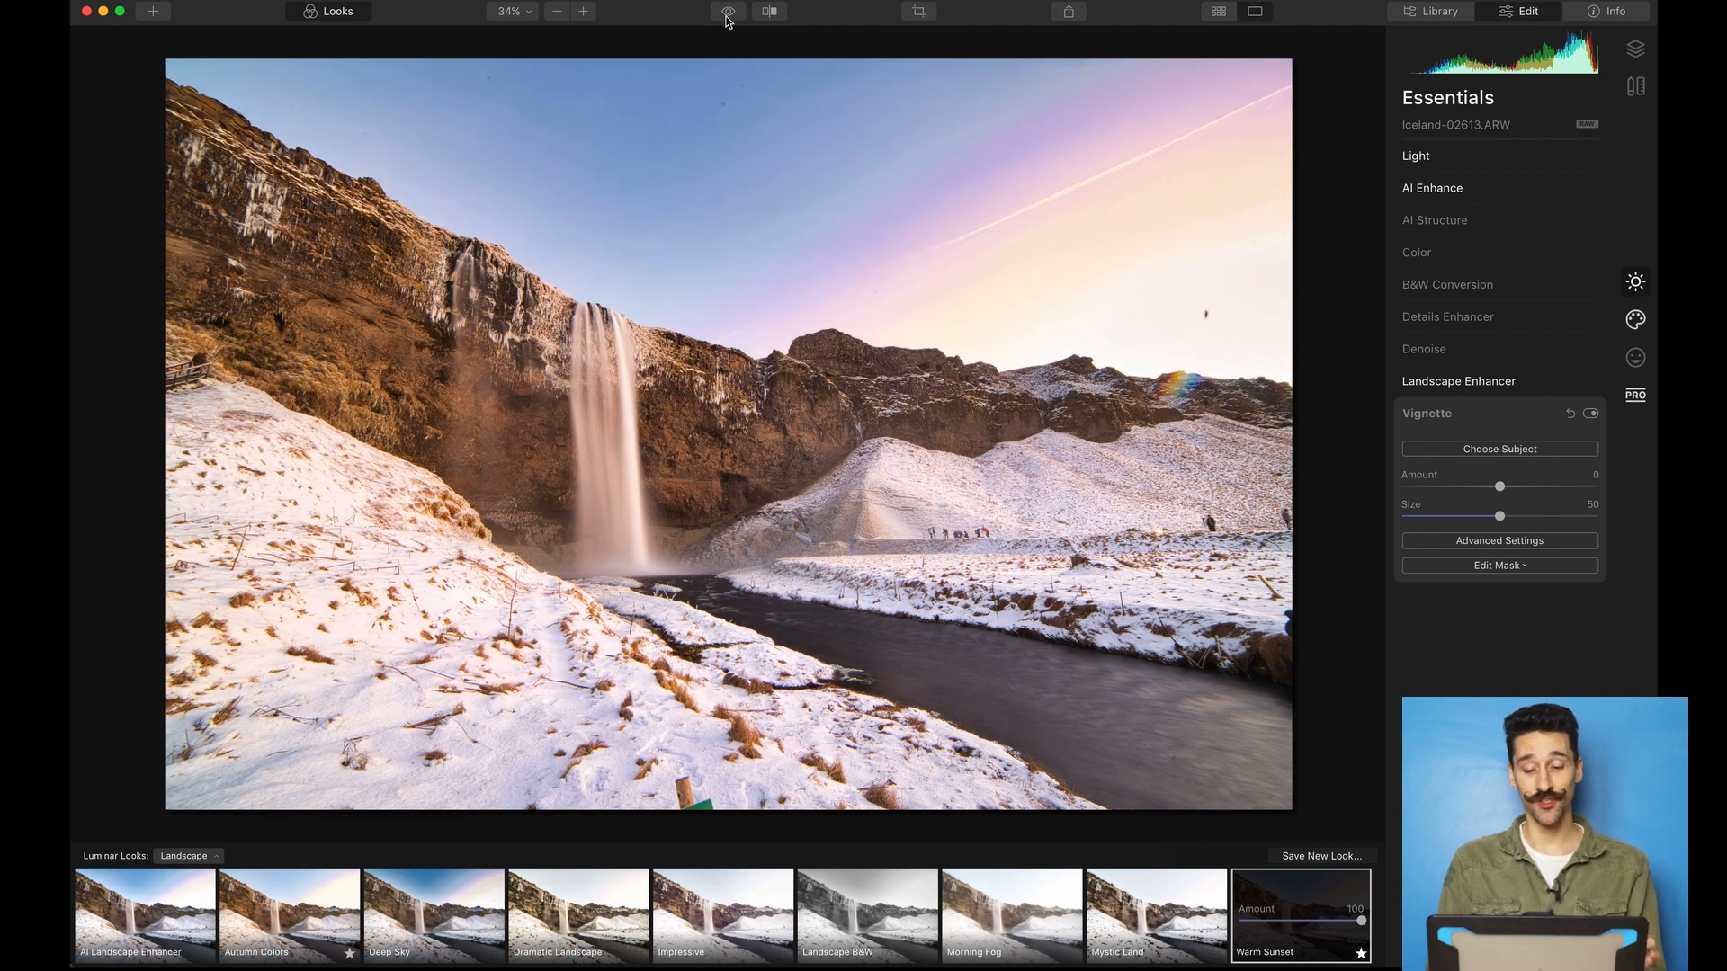
Step: In the Light adjustments, set Smart Contrast to 9 and Blacks to -6
click(1638, 274)
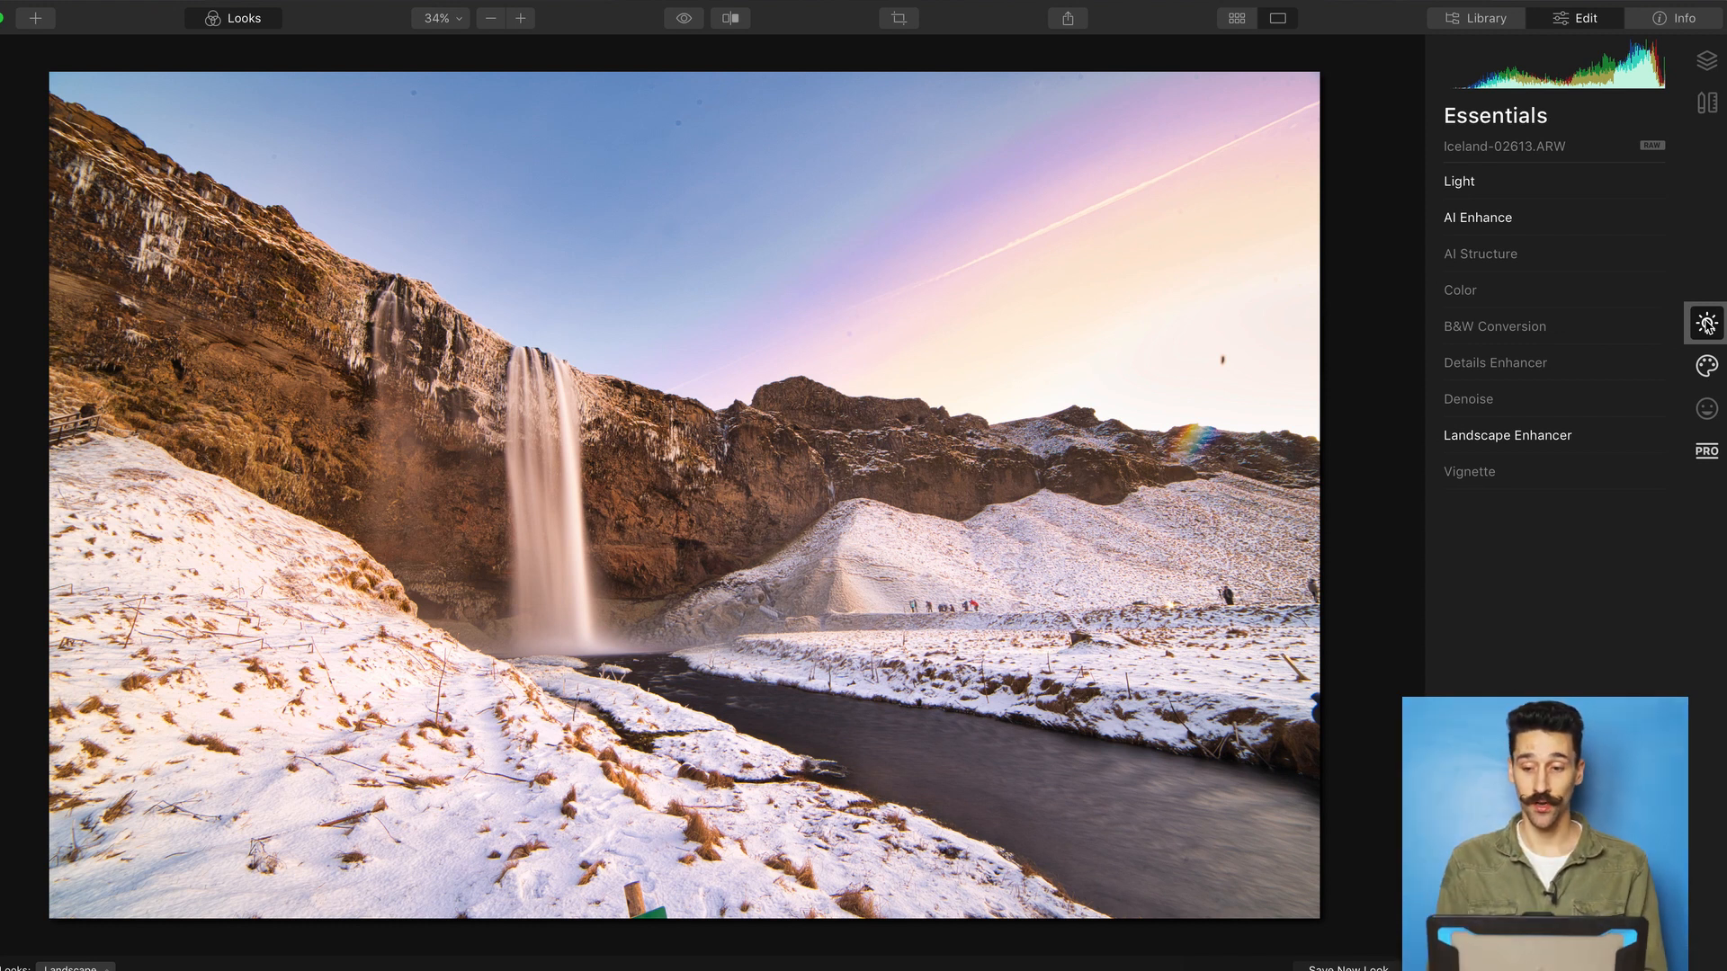
click(1541, 185)
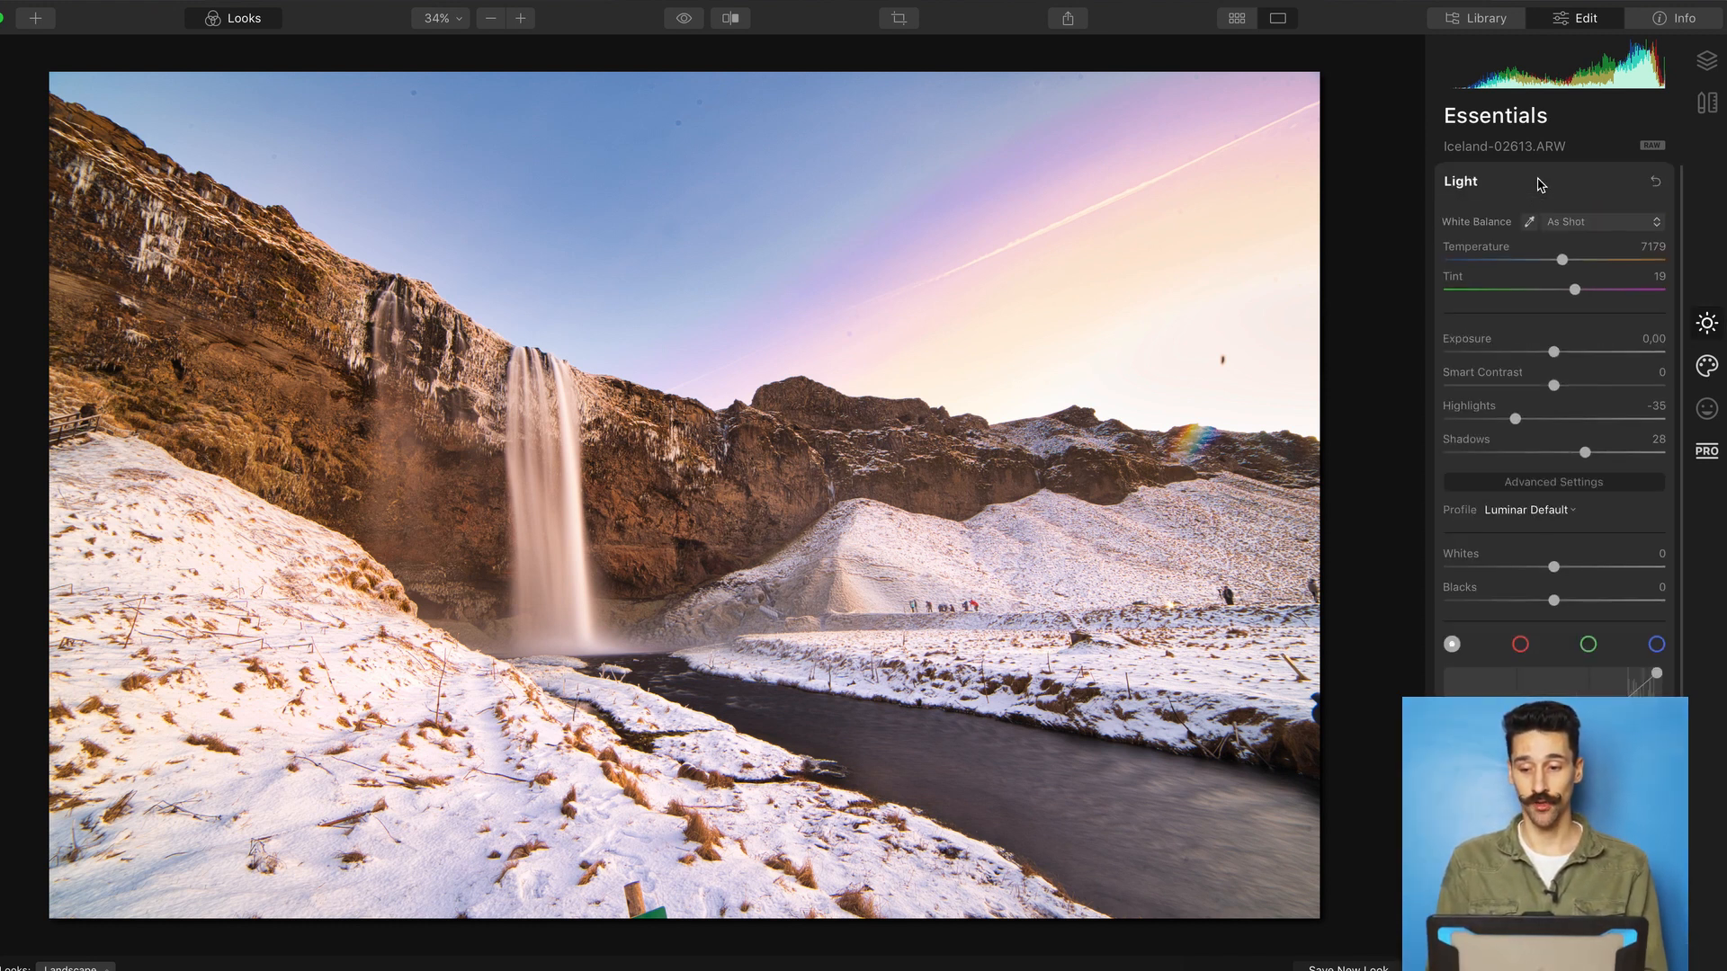
drag(1554, 389, 1564, 391)
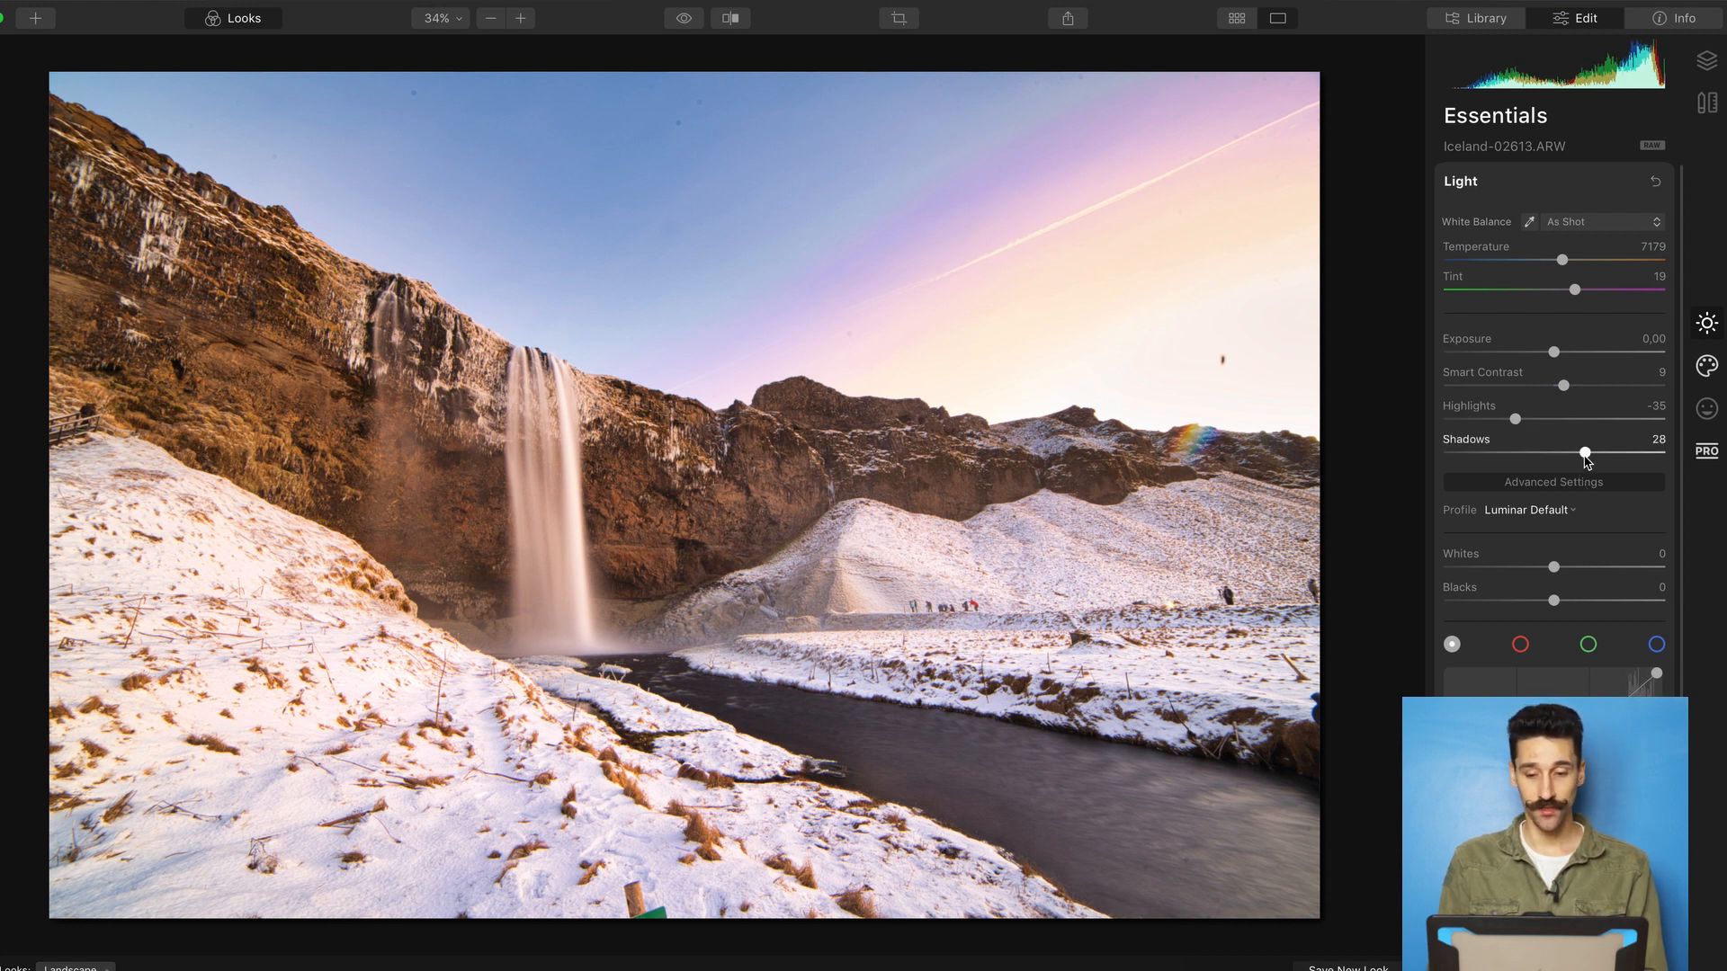
drag(1555, 609, 1547, 610)
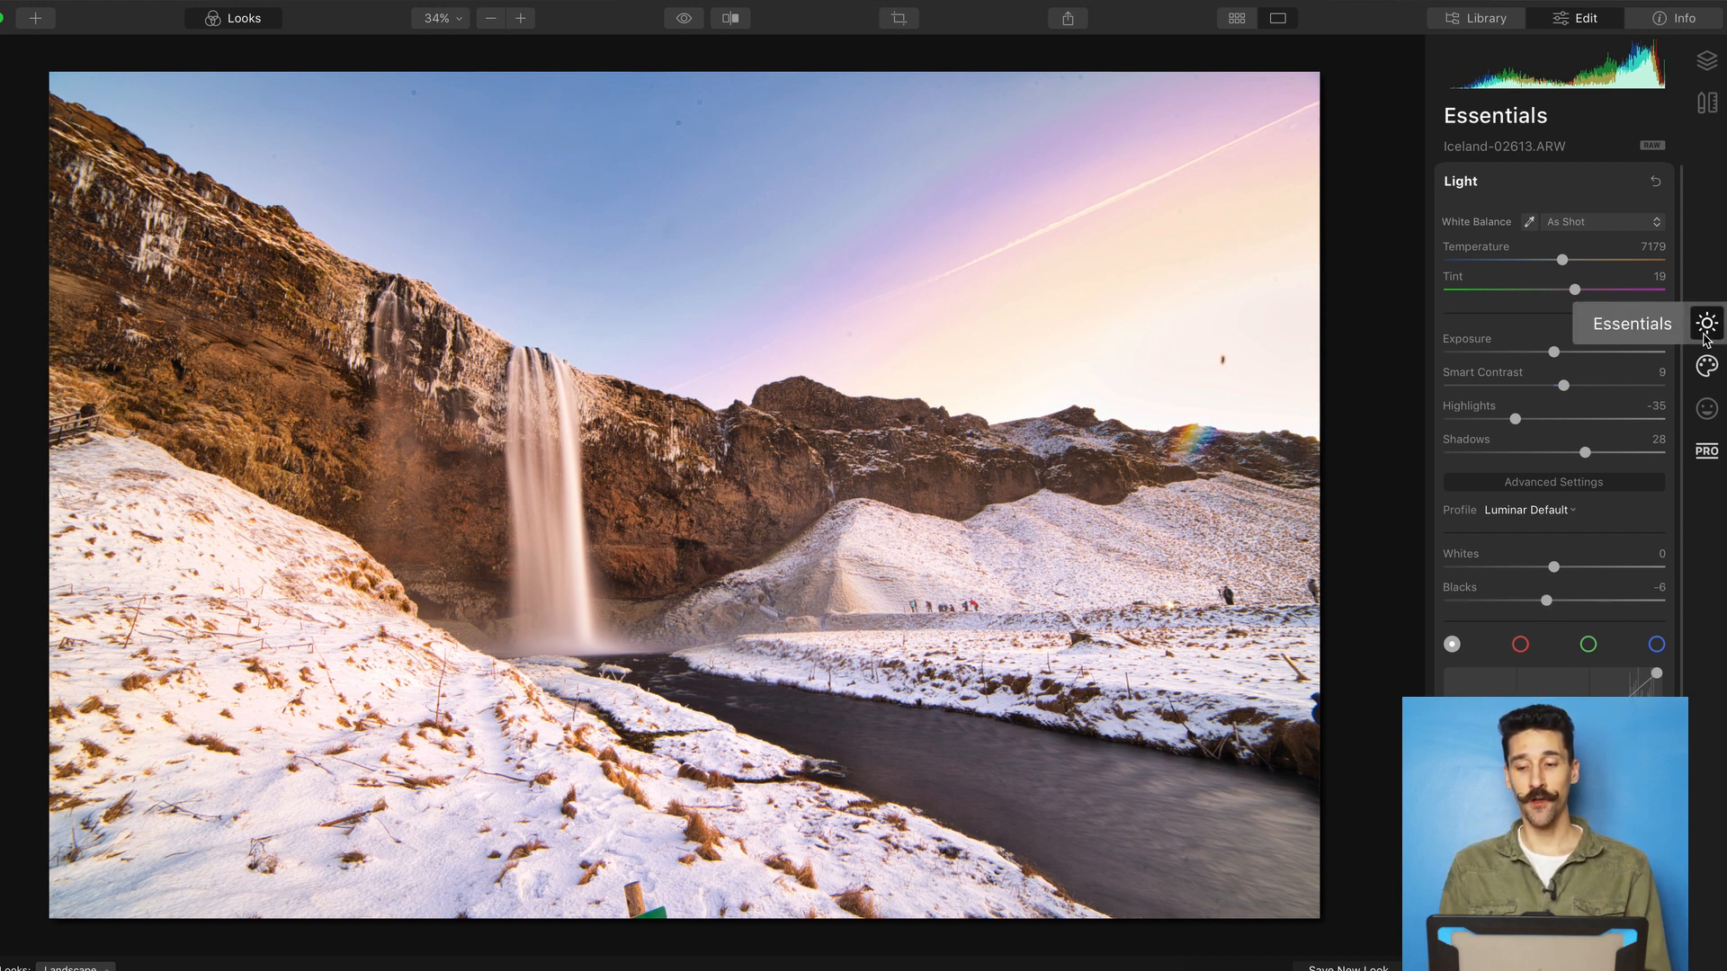
Step: Replace the sky above the waterfall with Dramatic Sunset 1 using AI Sky Replacement
click(1705, 367)
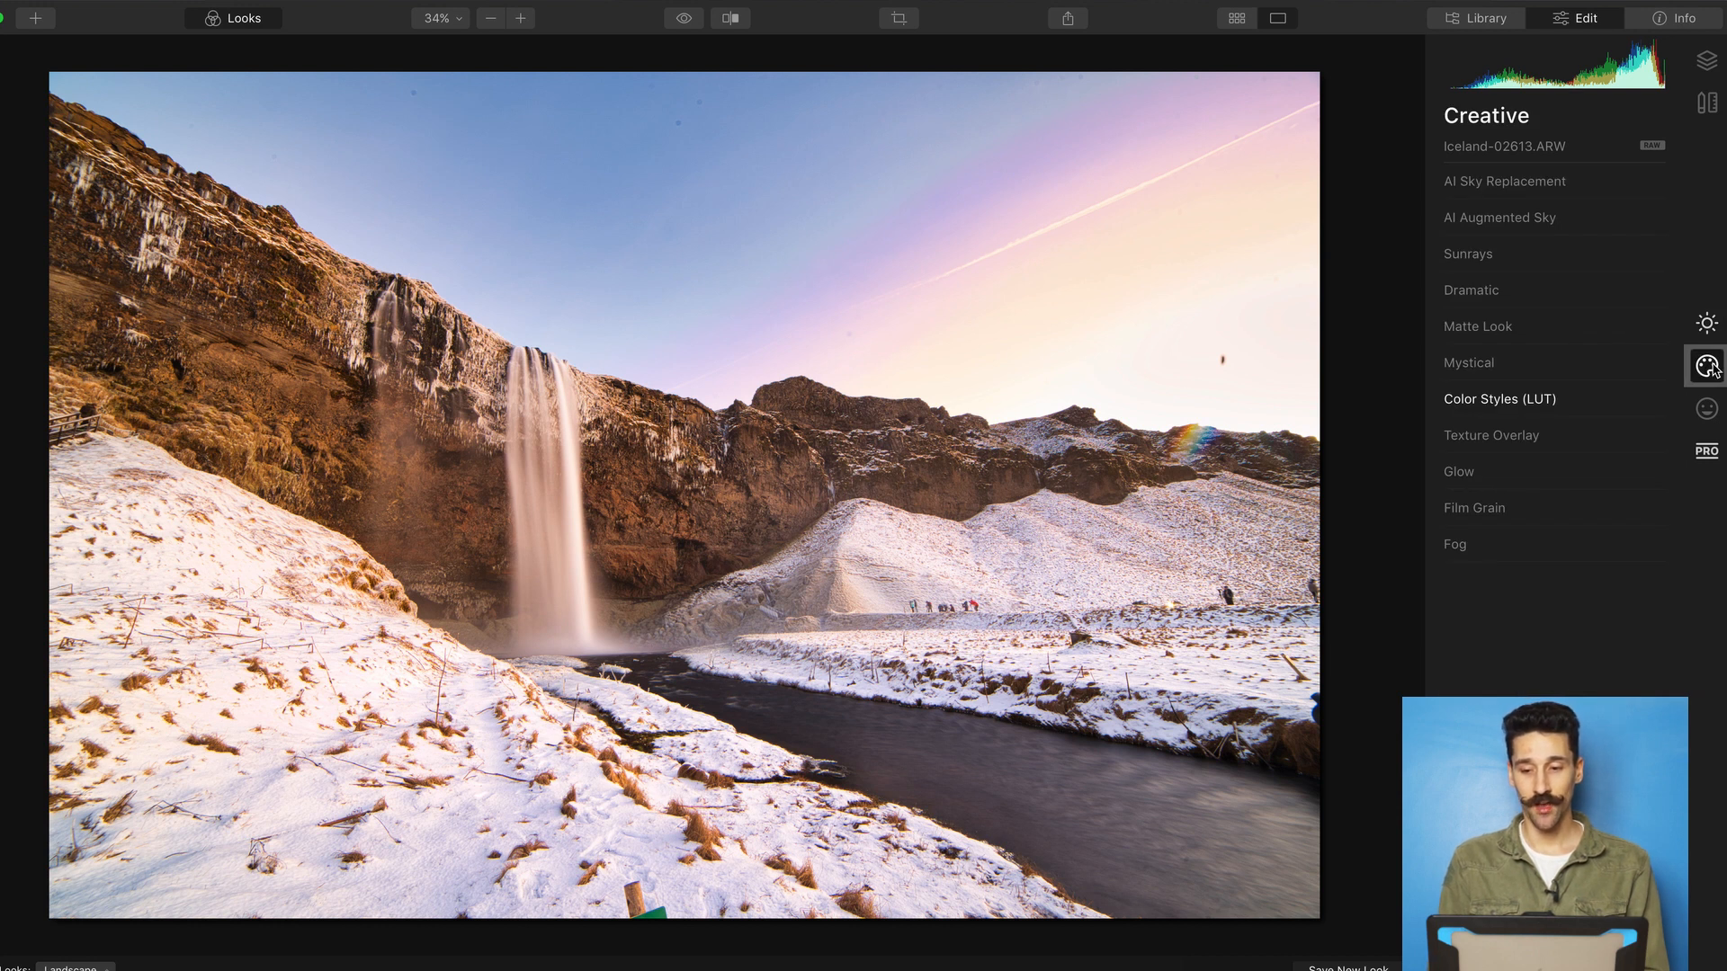
click(1545, 187)
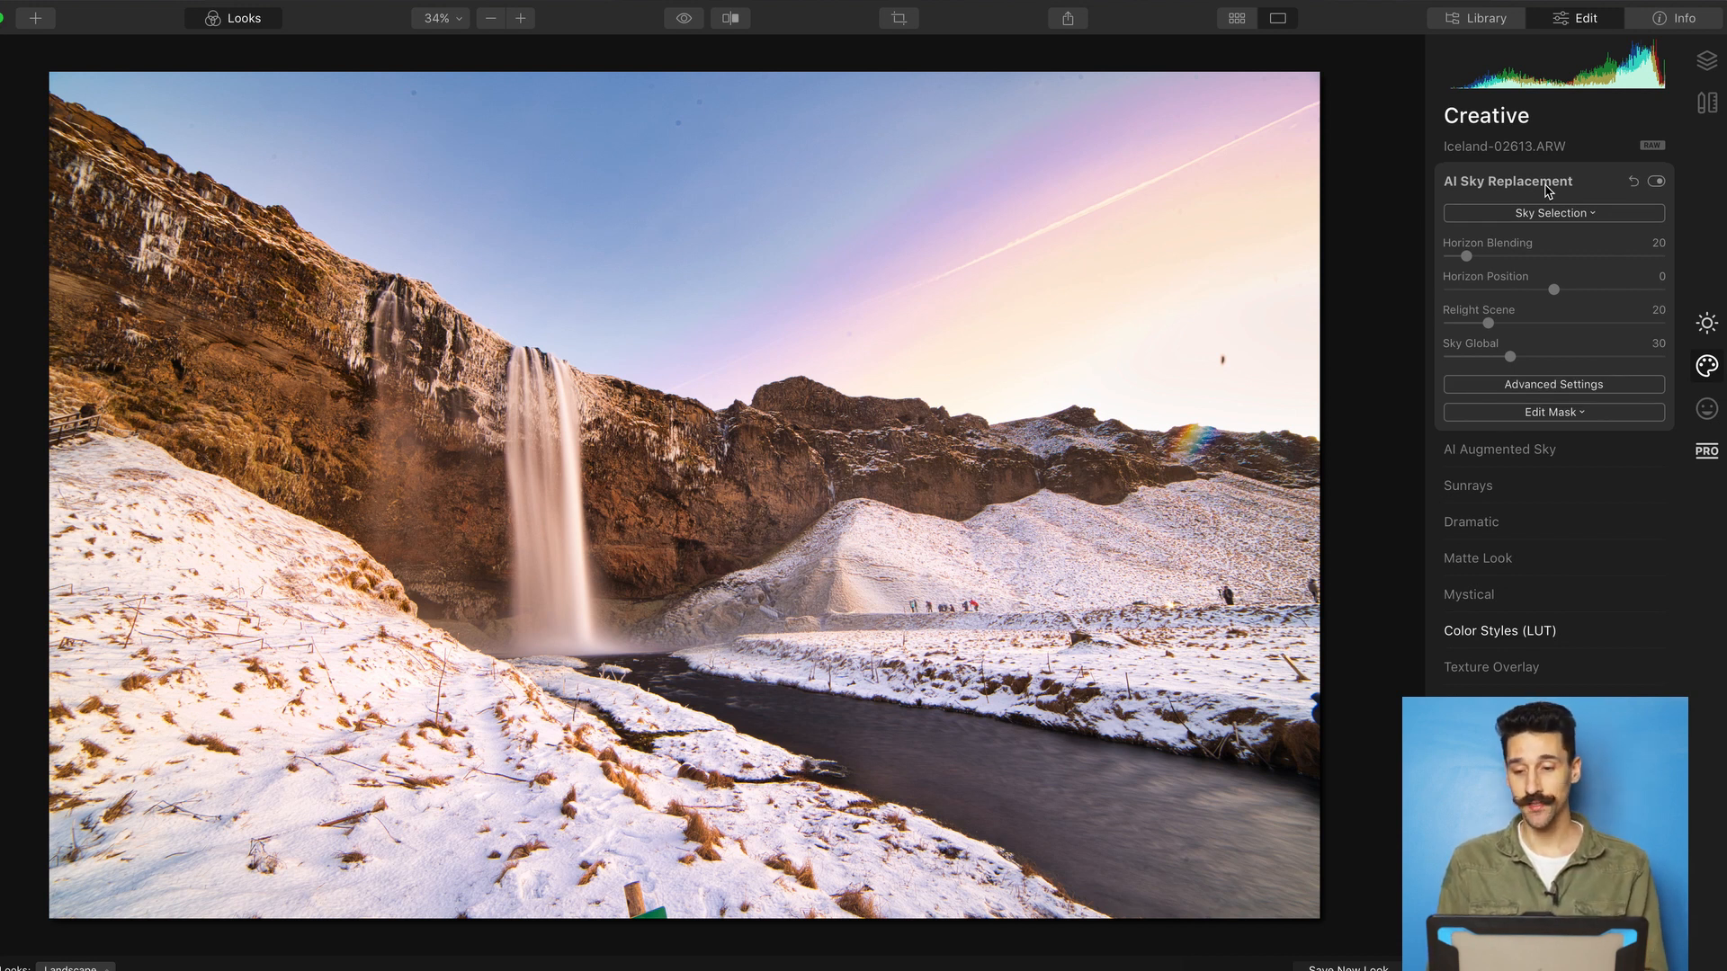
click(1582, 221)
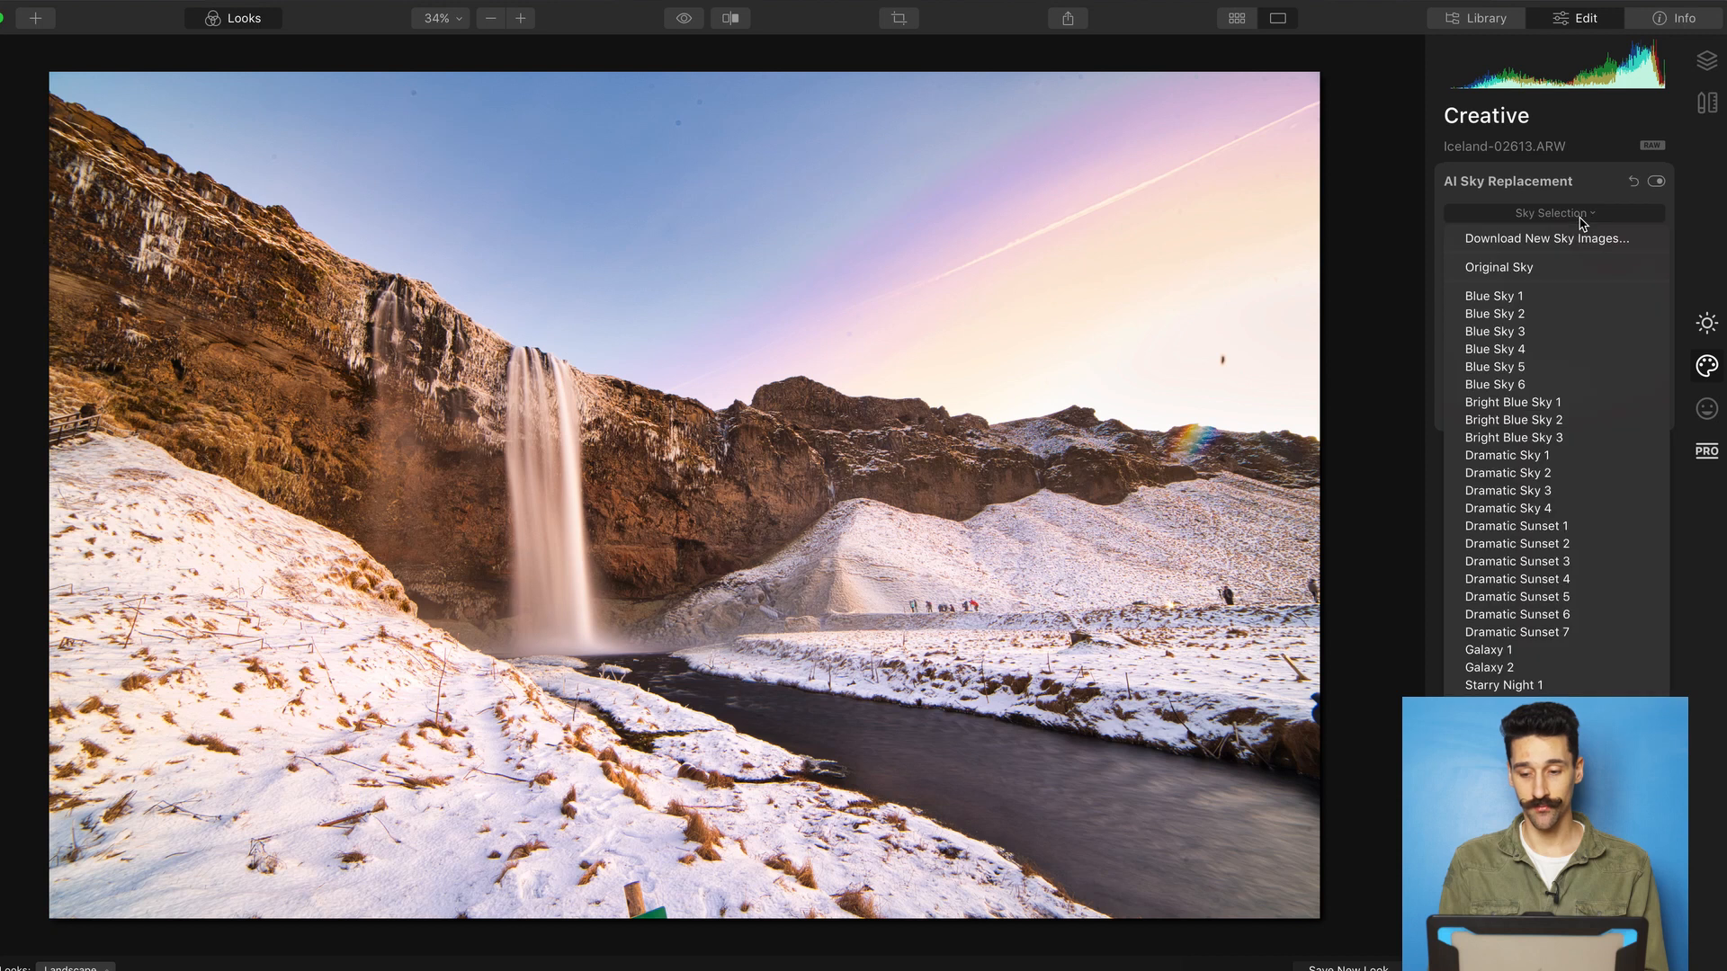
click(1534, 528)
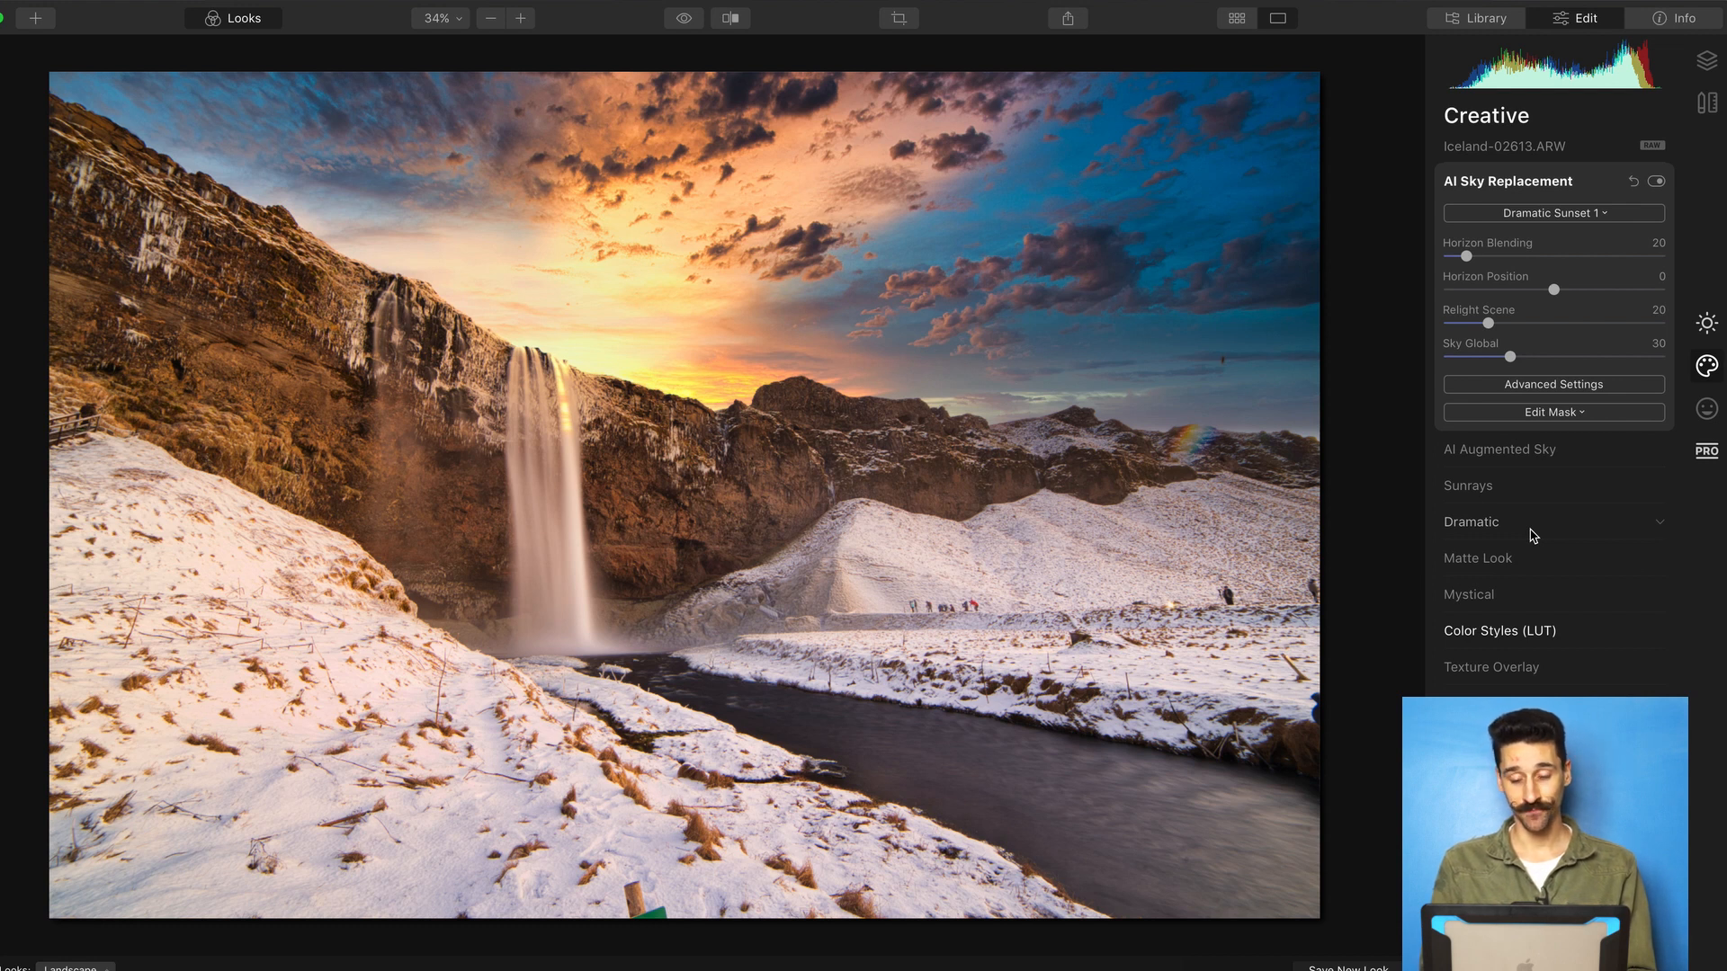
key(super+z)
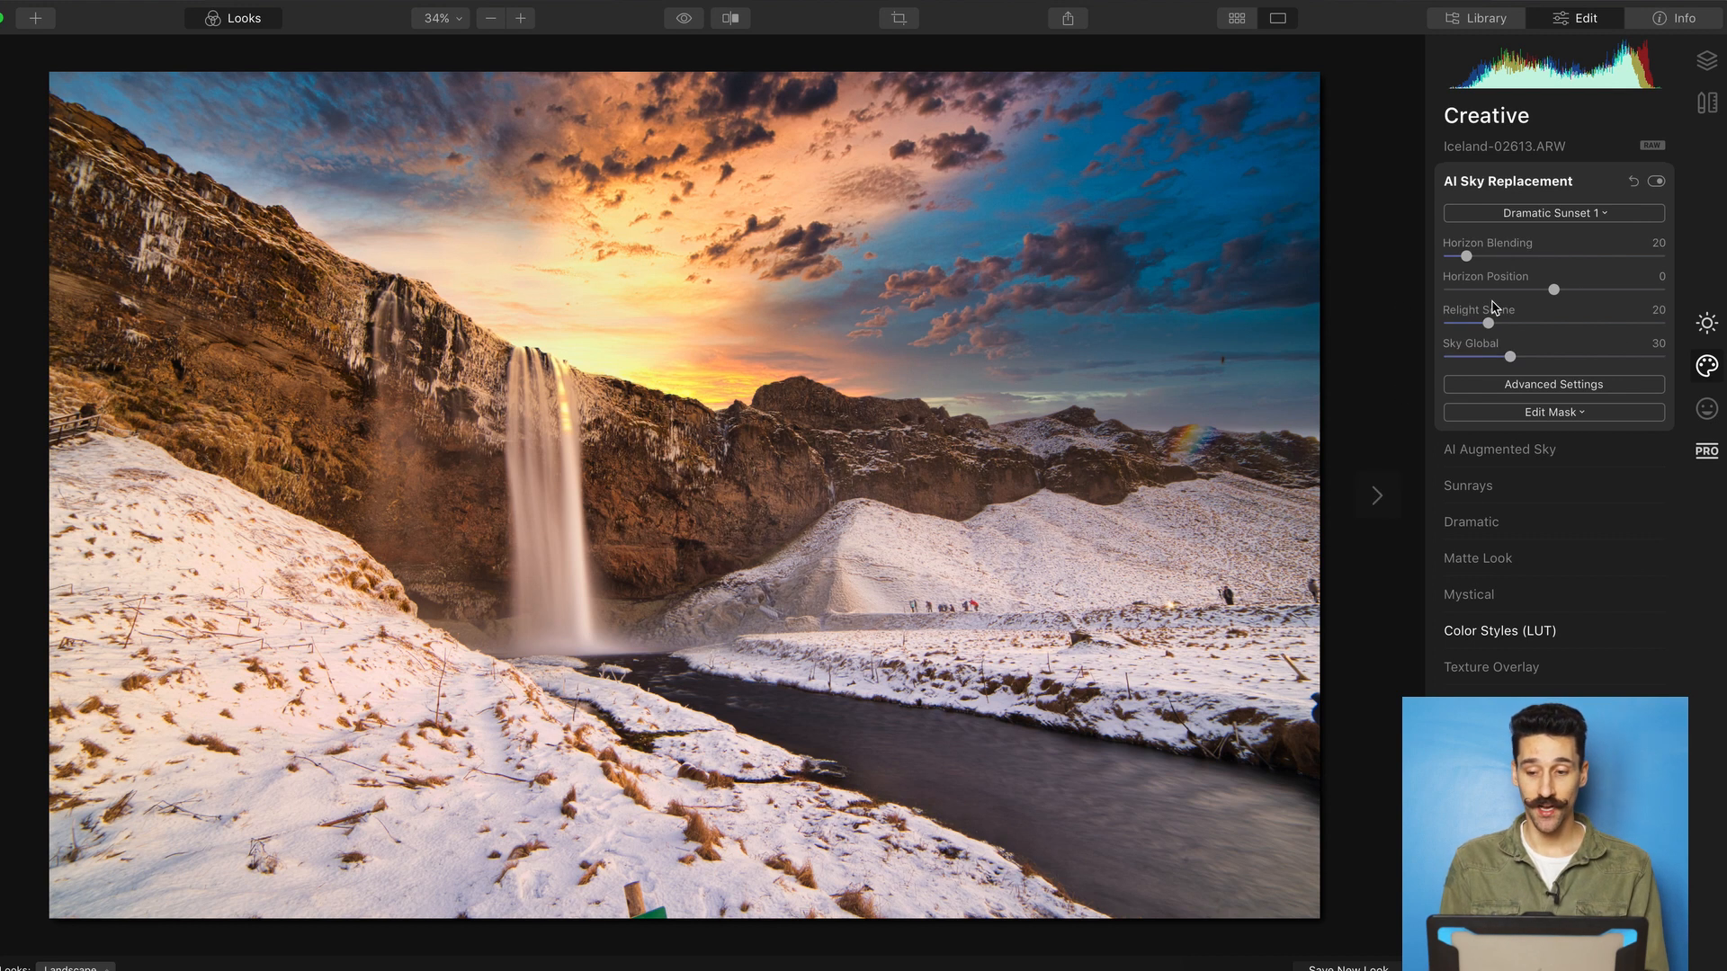
Step: Try the Flip Sky option on the replacement sky and turn it off again
click(1542, 387)
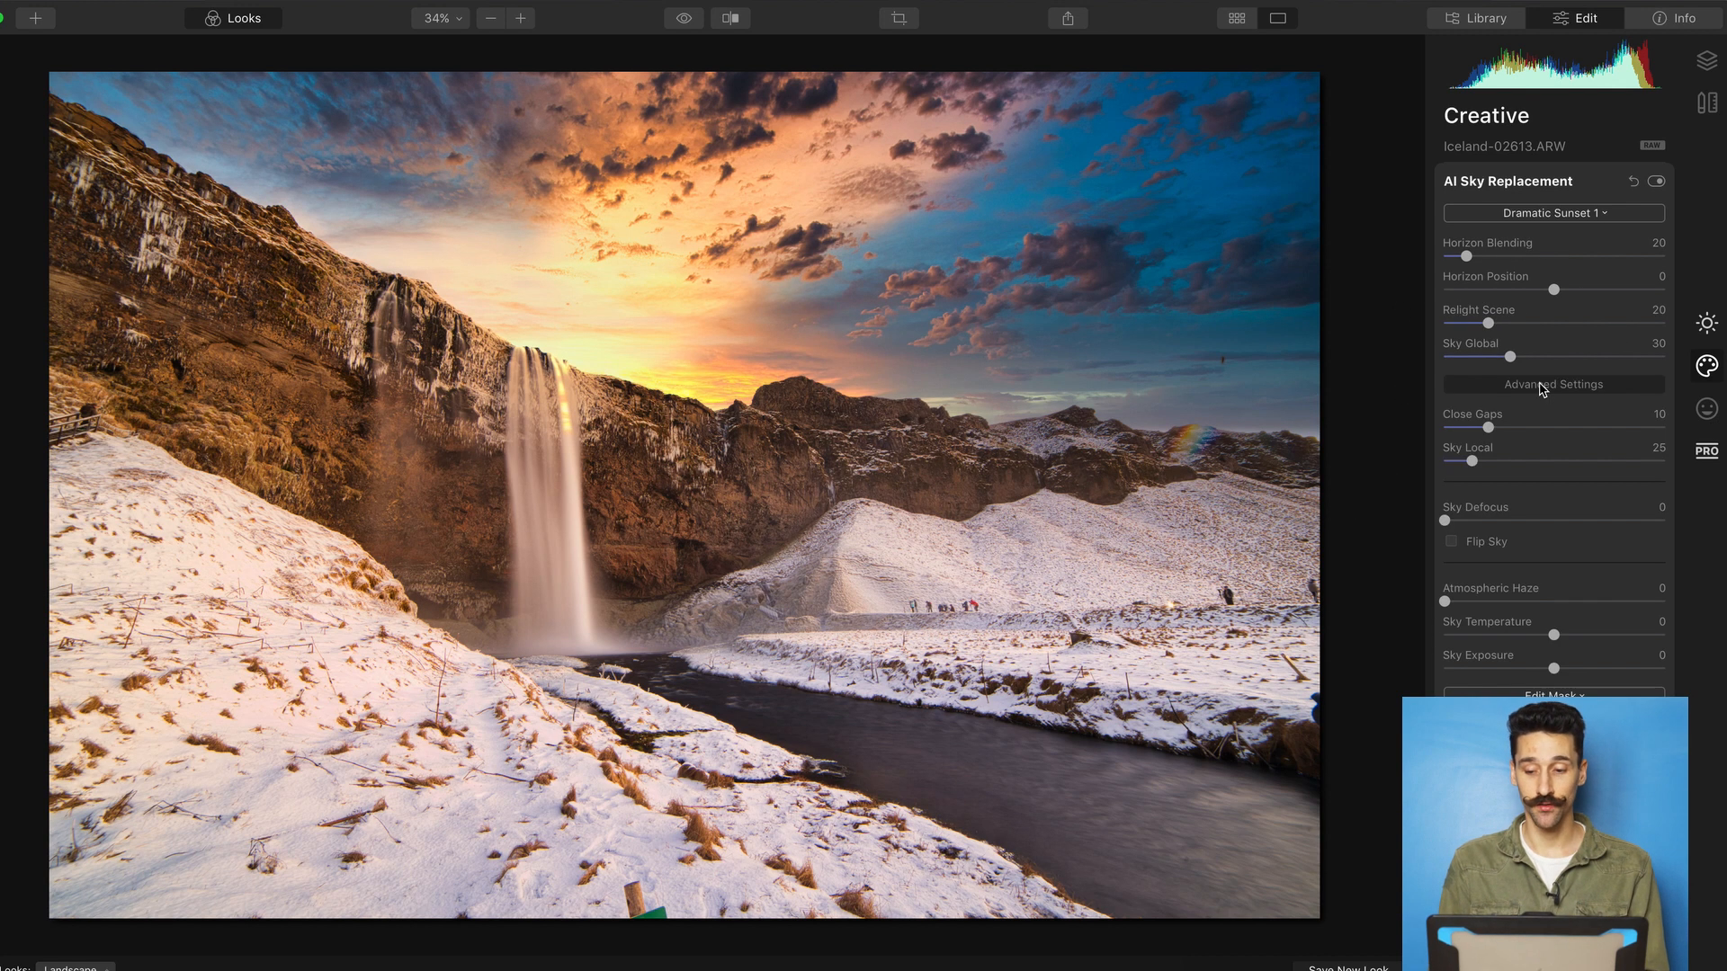
click(1453, 543)
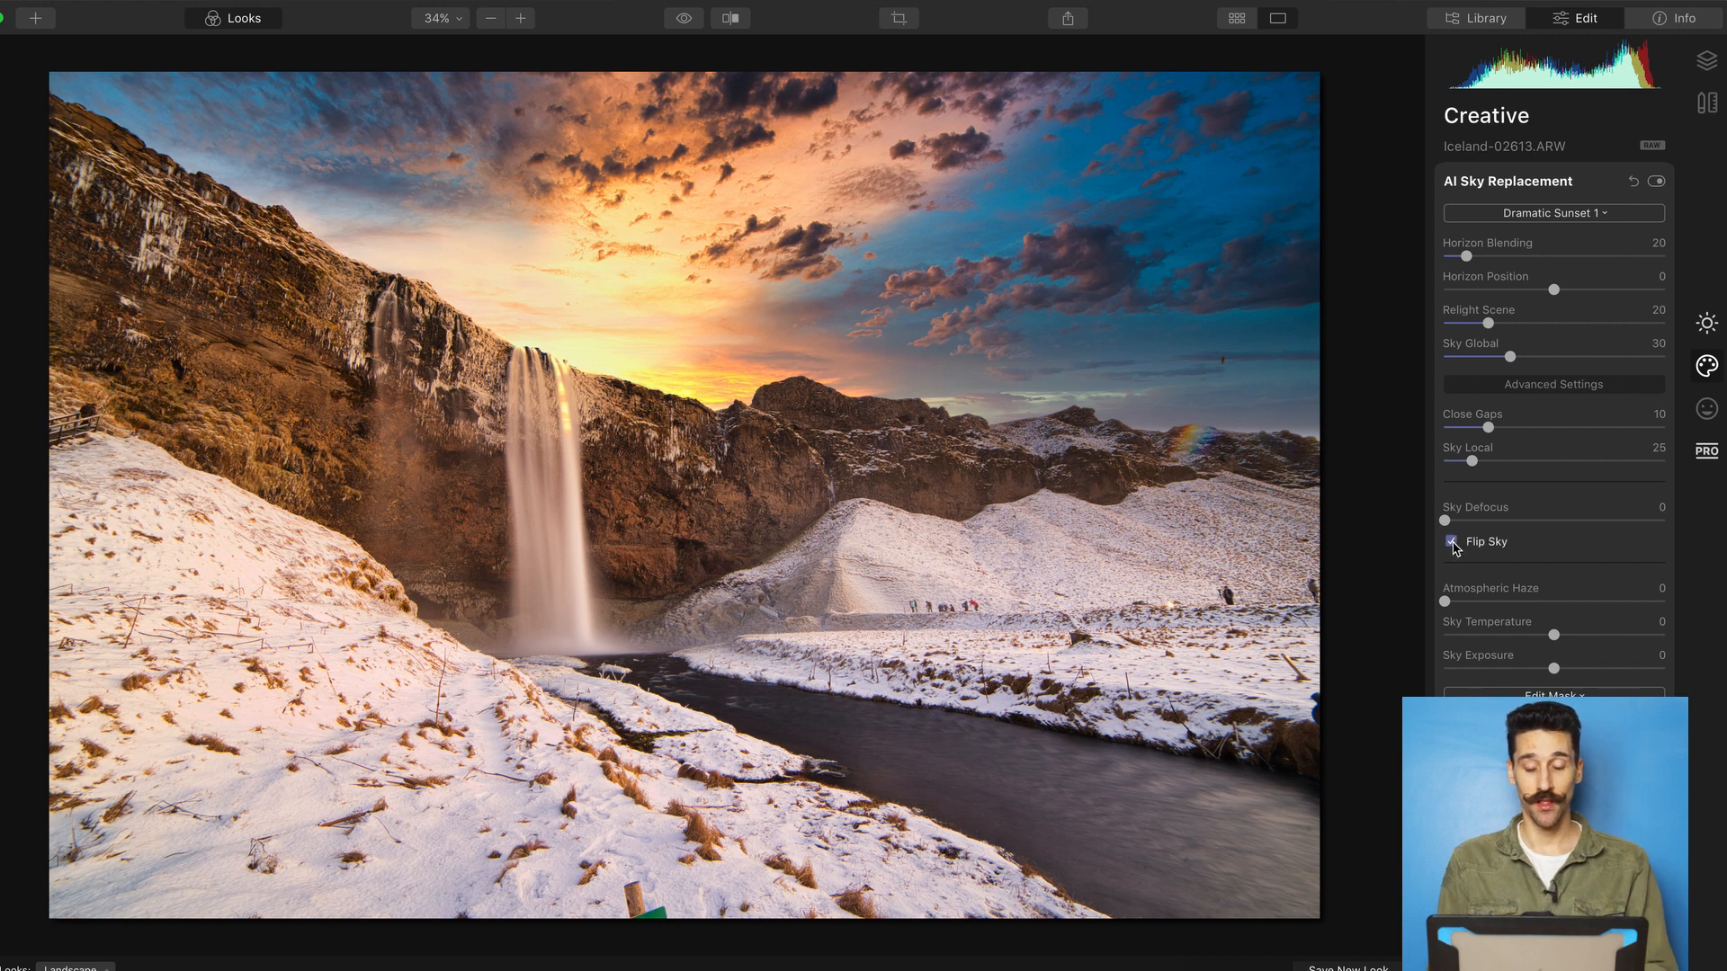
click(1453, 543)
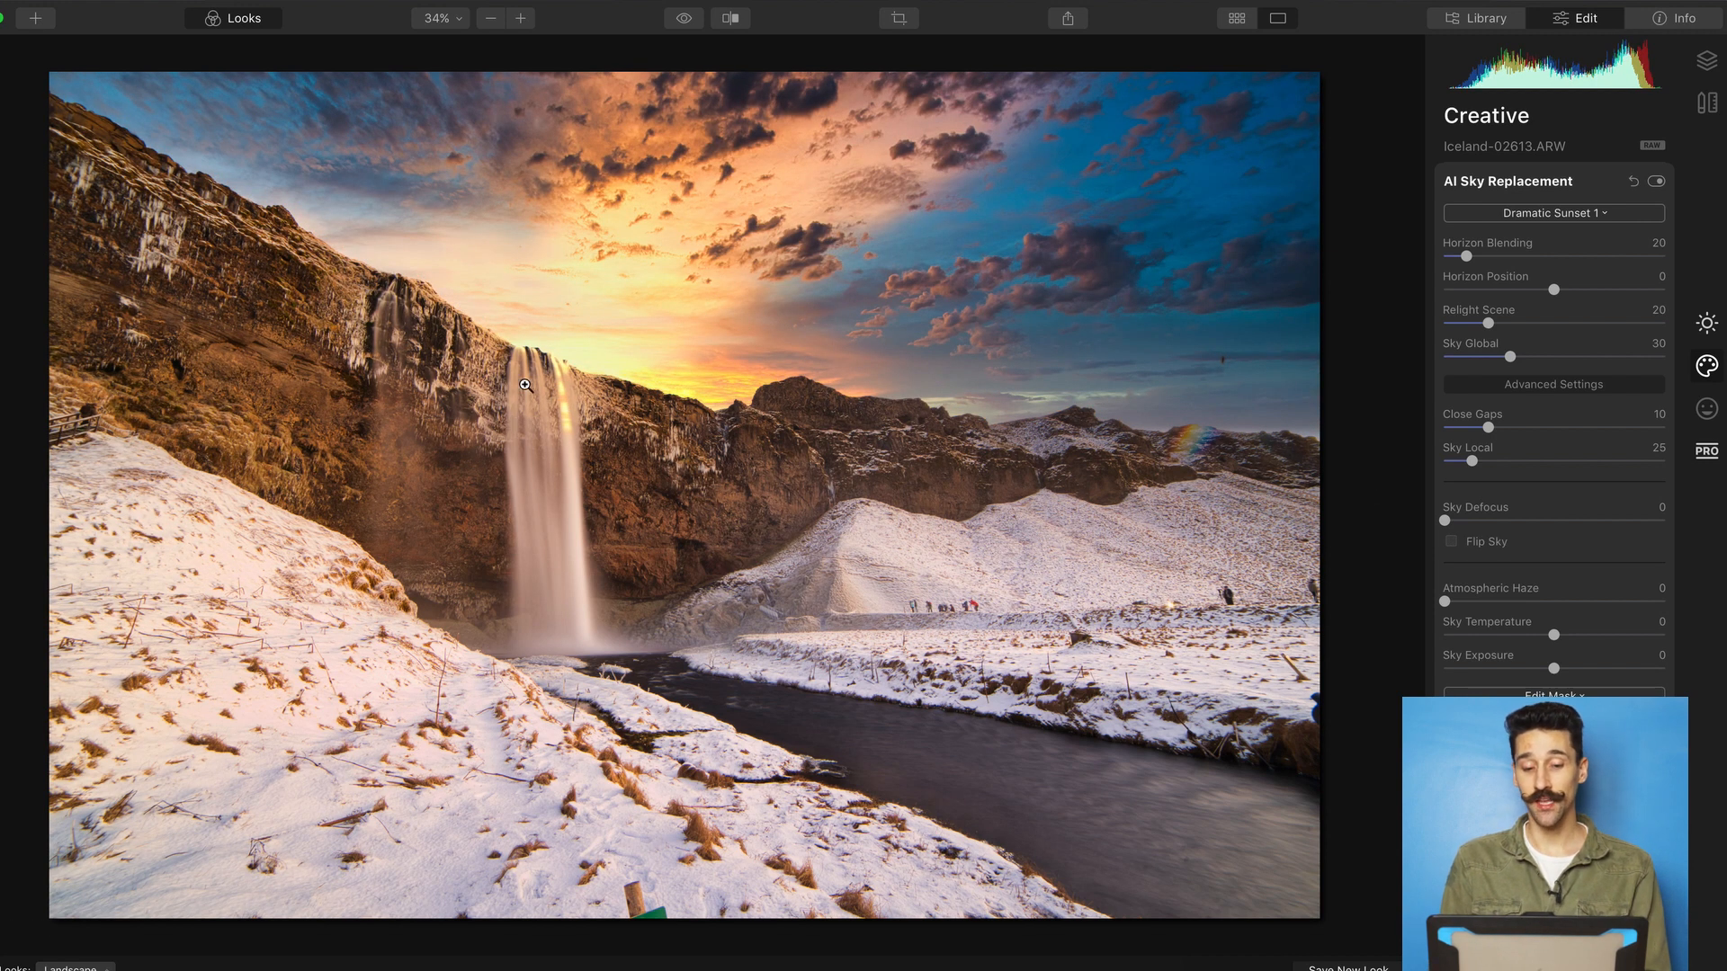
Step: Set the replacement sky's Sky Global to 20 and Relight Scene to 39, comparing the photo with the sky replacement off and on
click(1512, 359)
drag(1513, 359, 1492, 362)
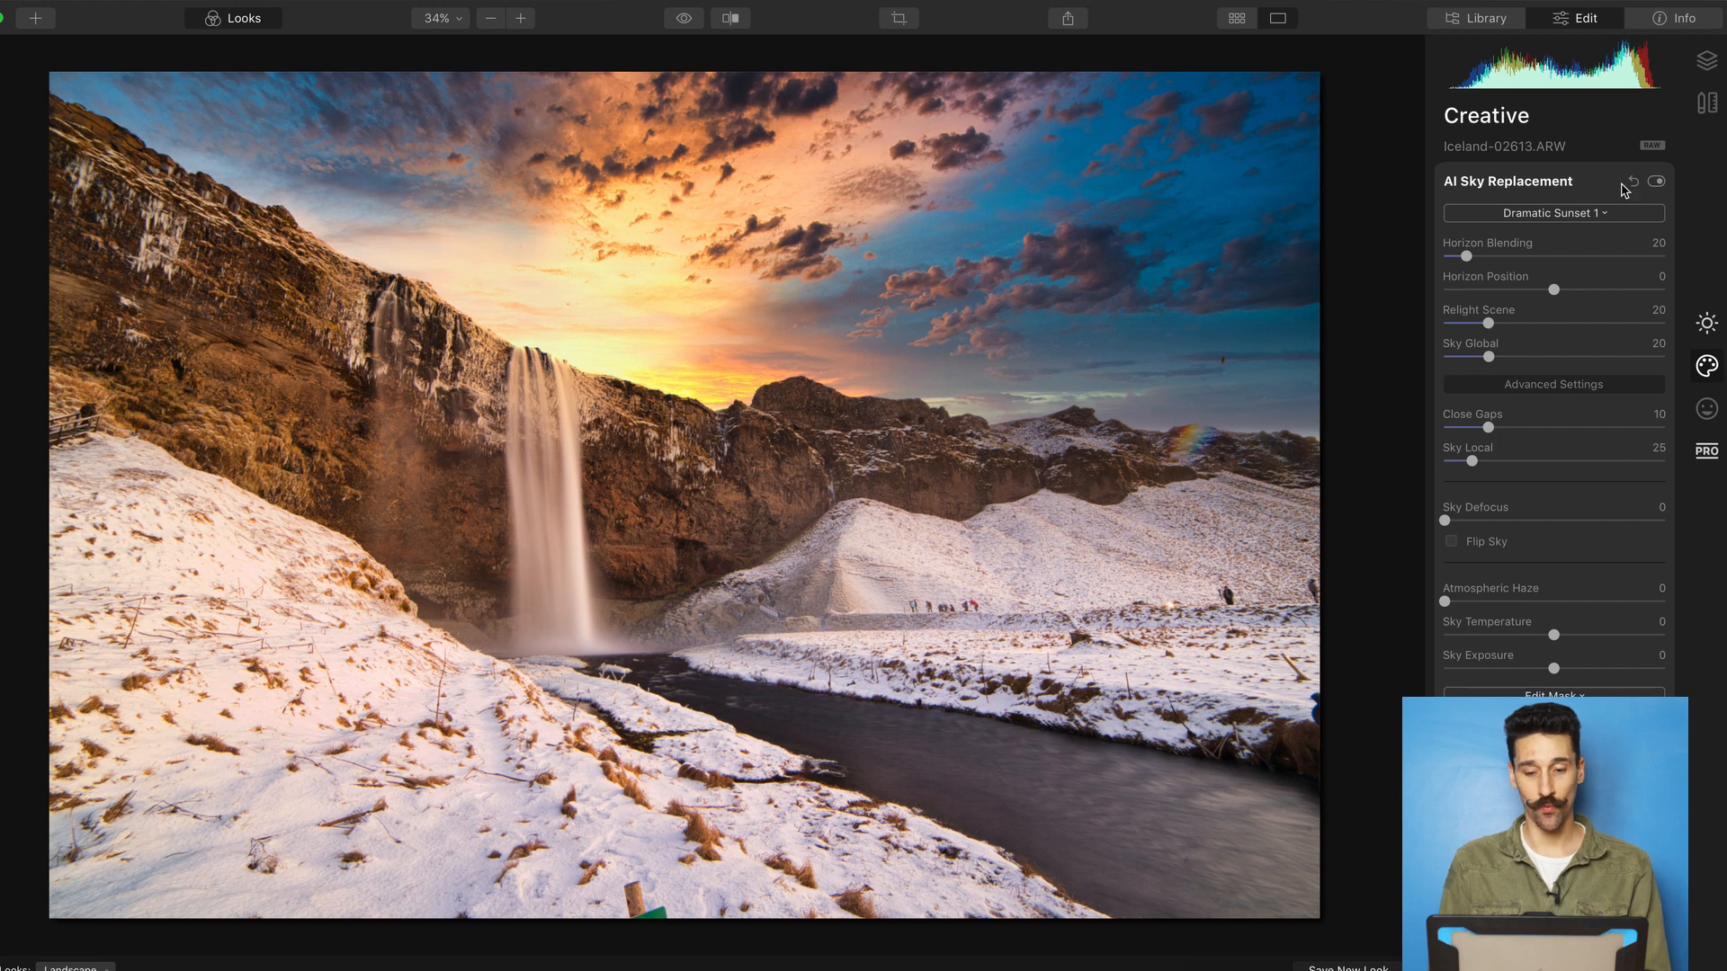
click(1656, 183)
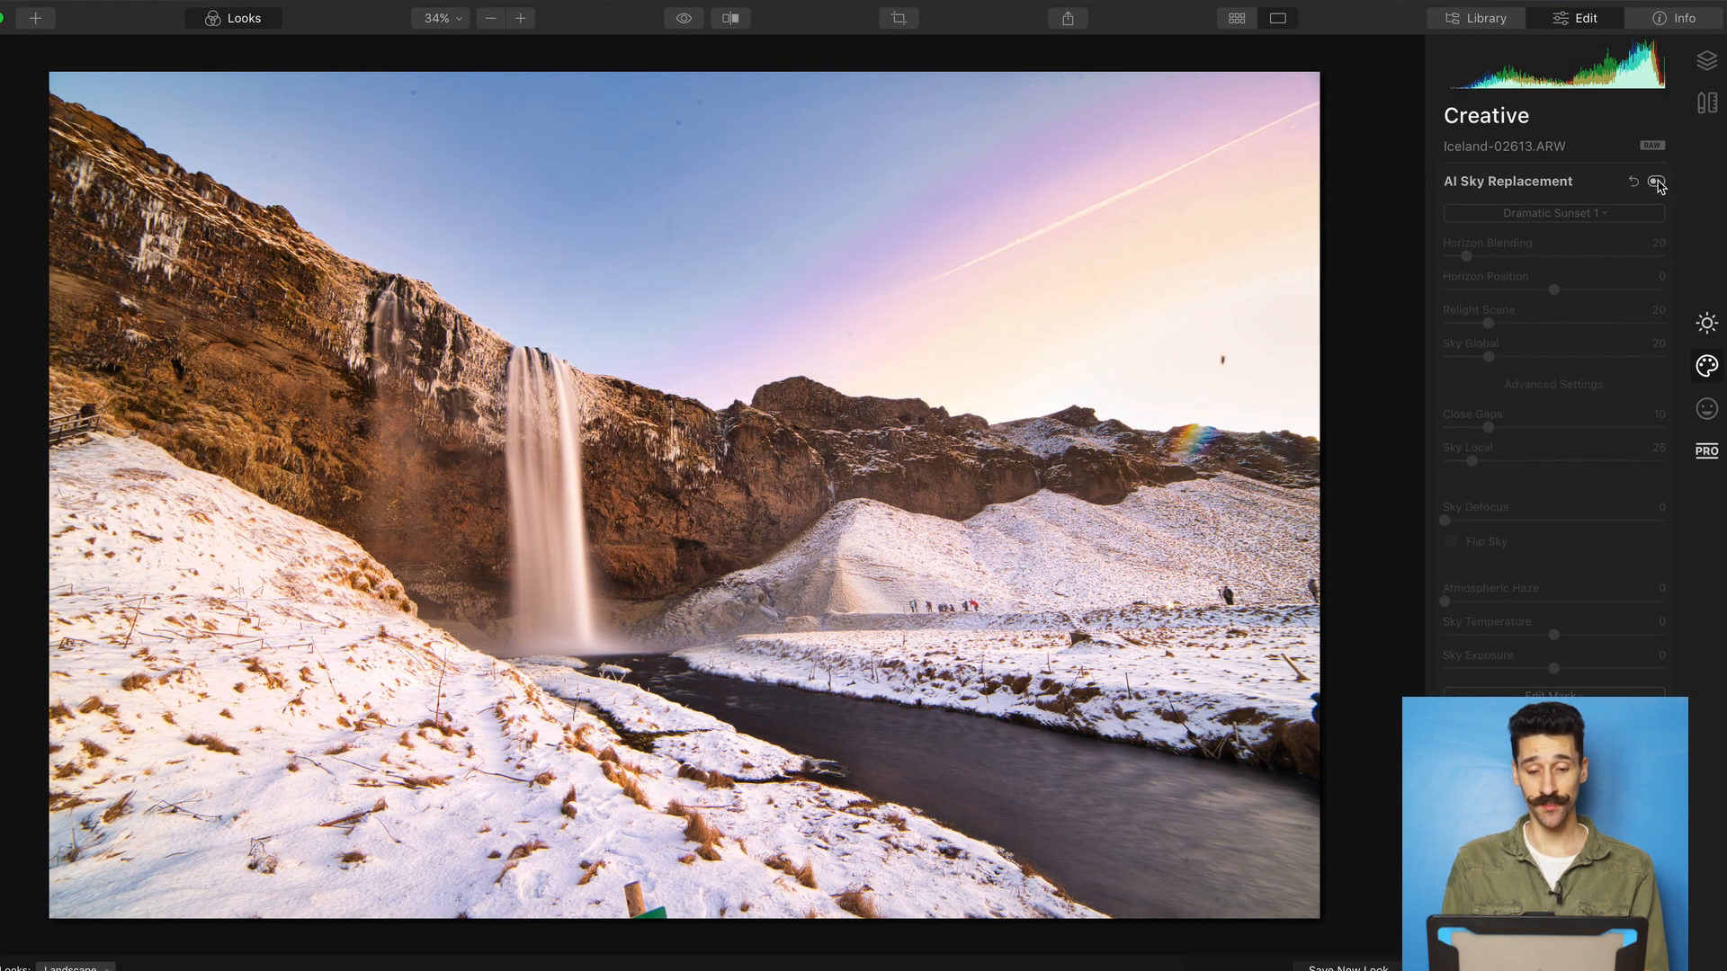
click(1655, 182)
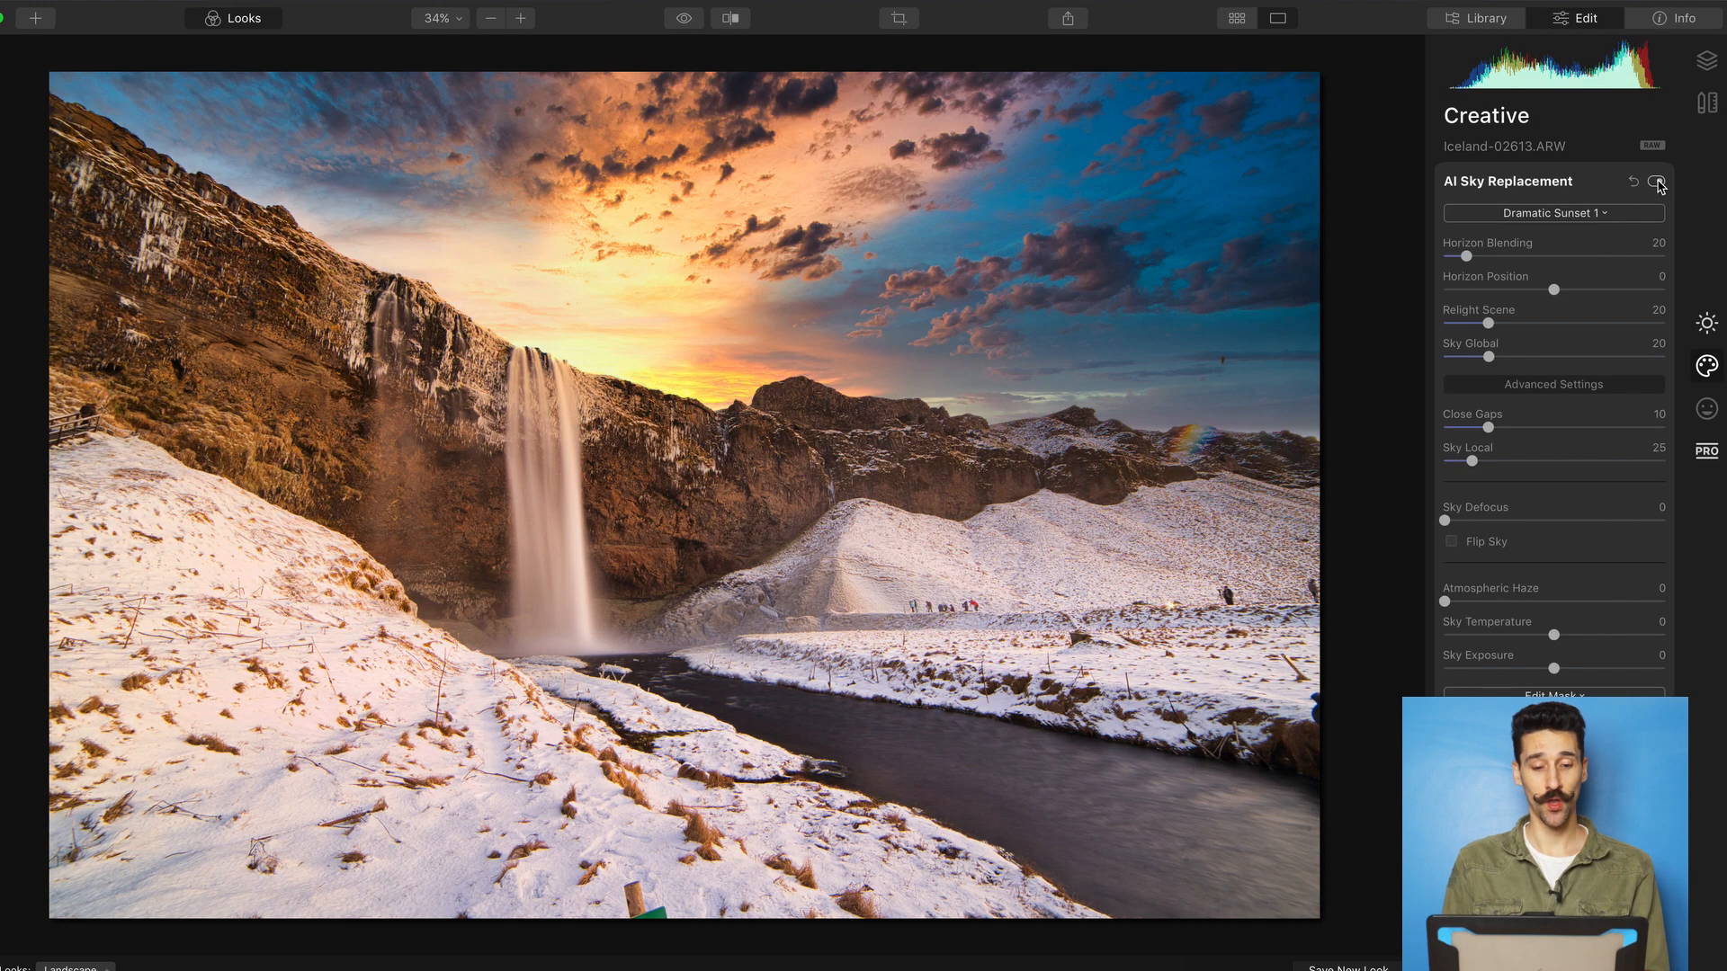
click(1656, 182)
click(1656, 182)
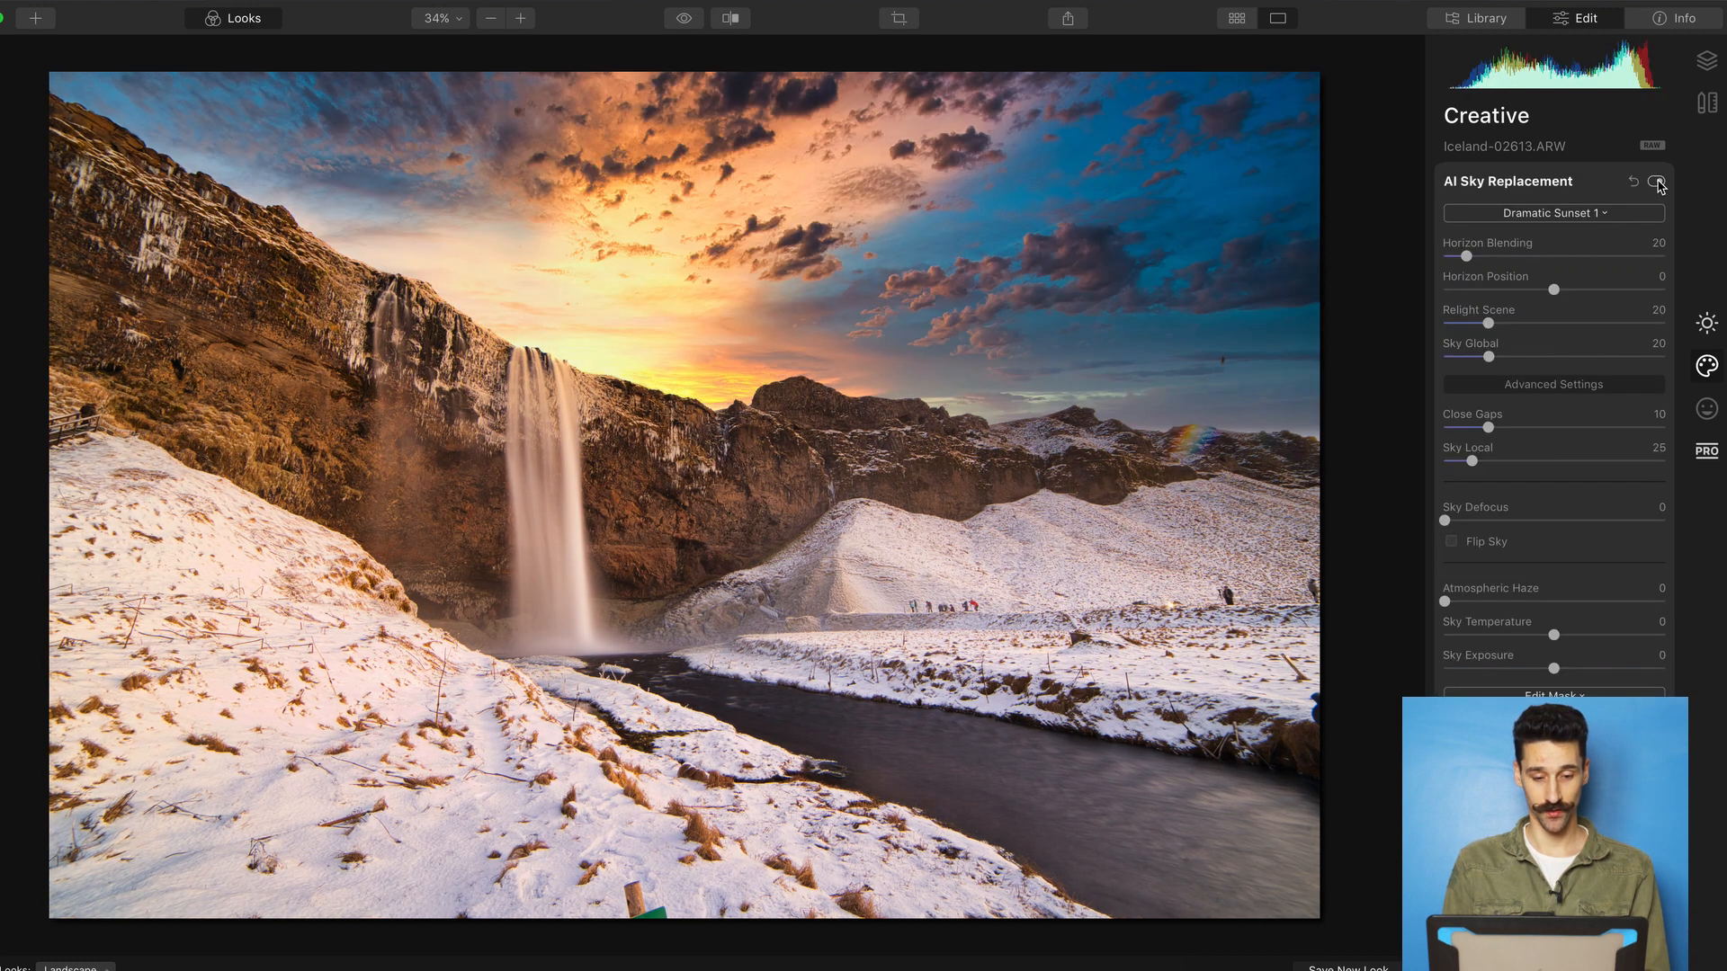
click(1656, 183)
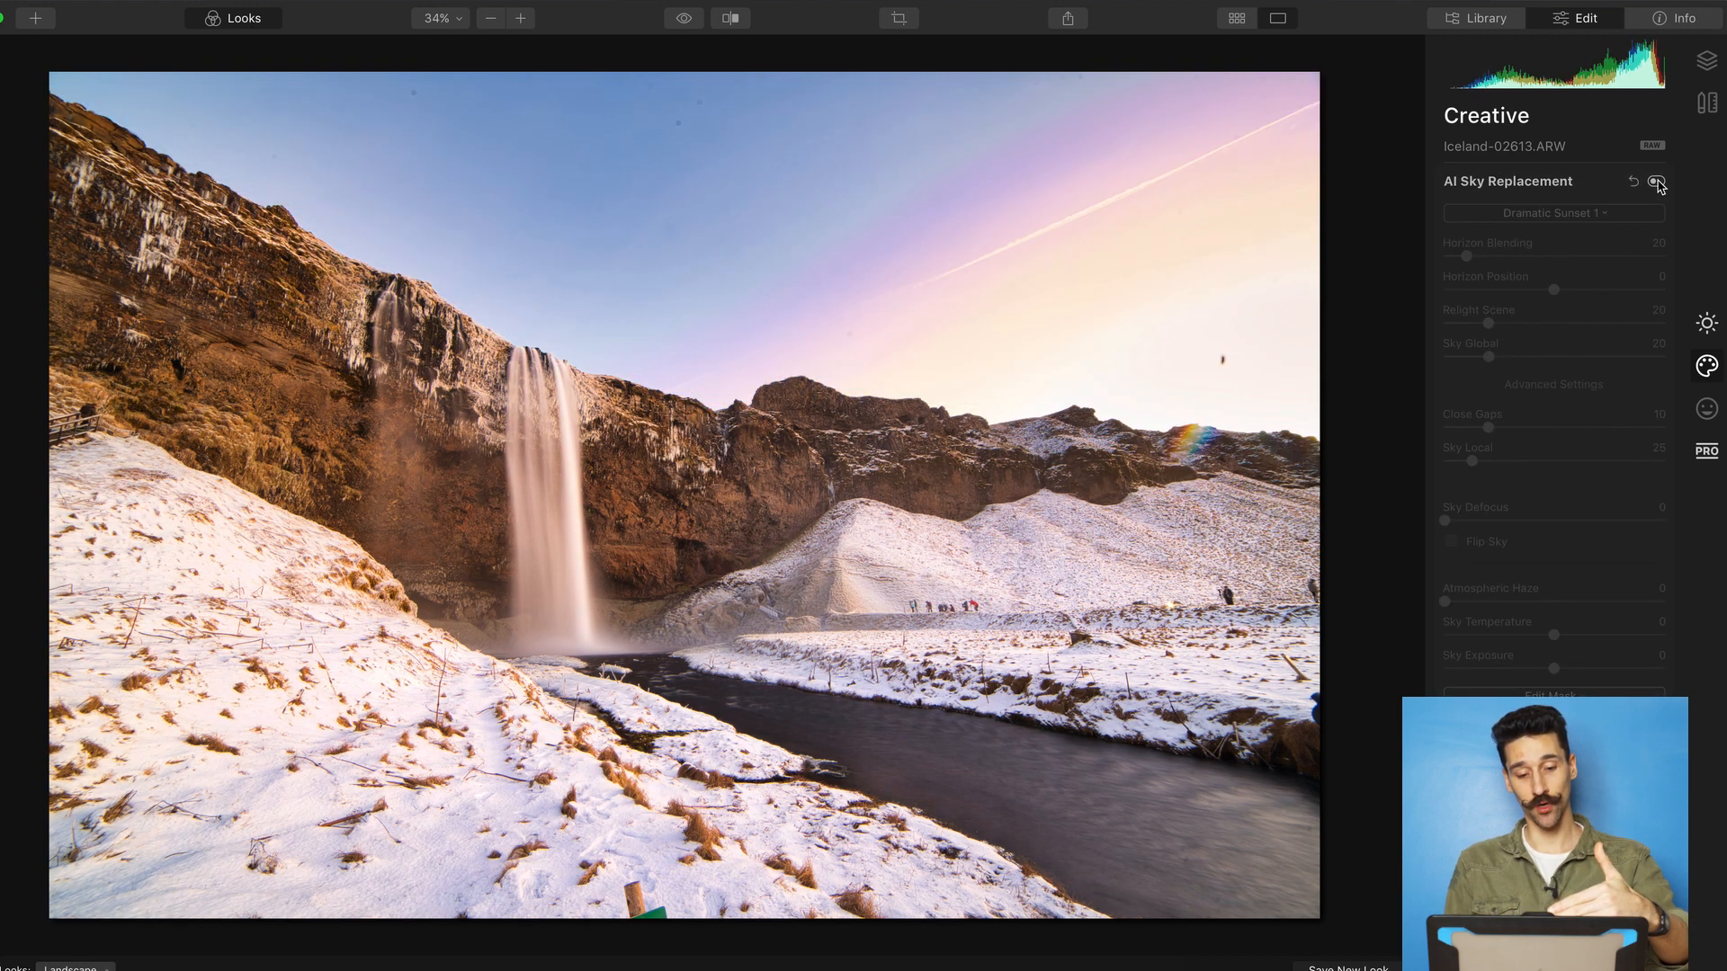
click(1656, 182)
click(1656, 182)
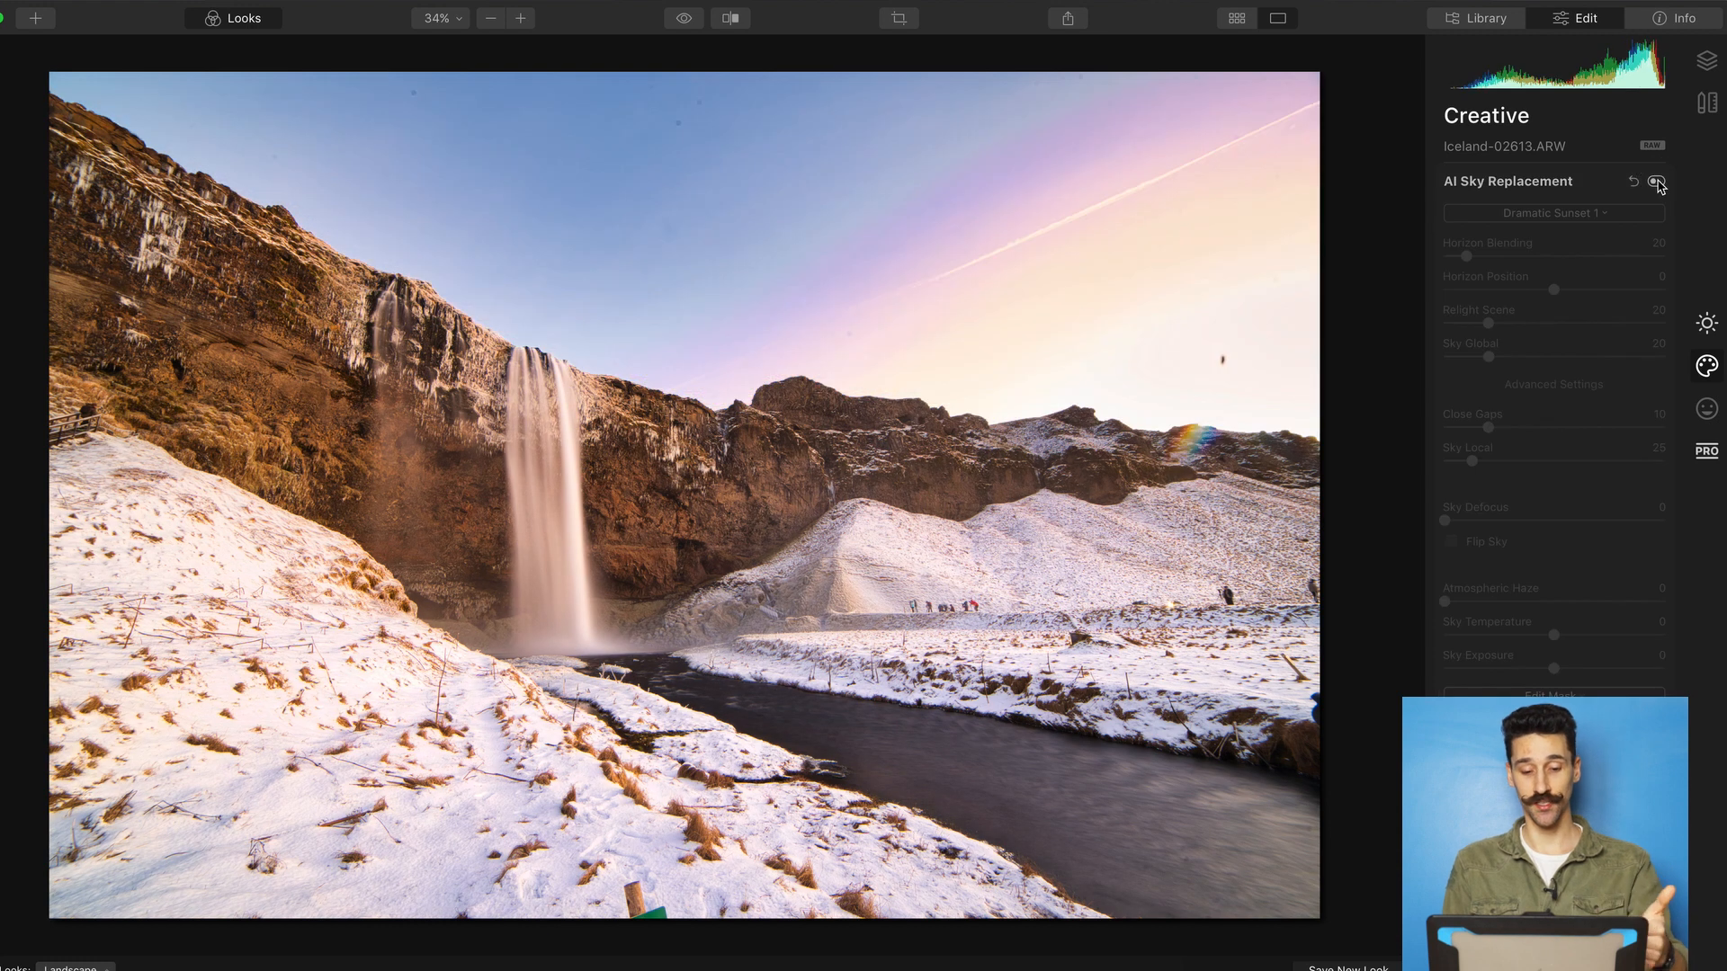
click(1656, 182)
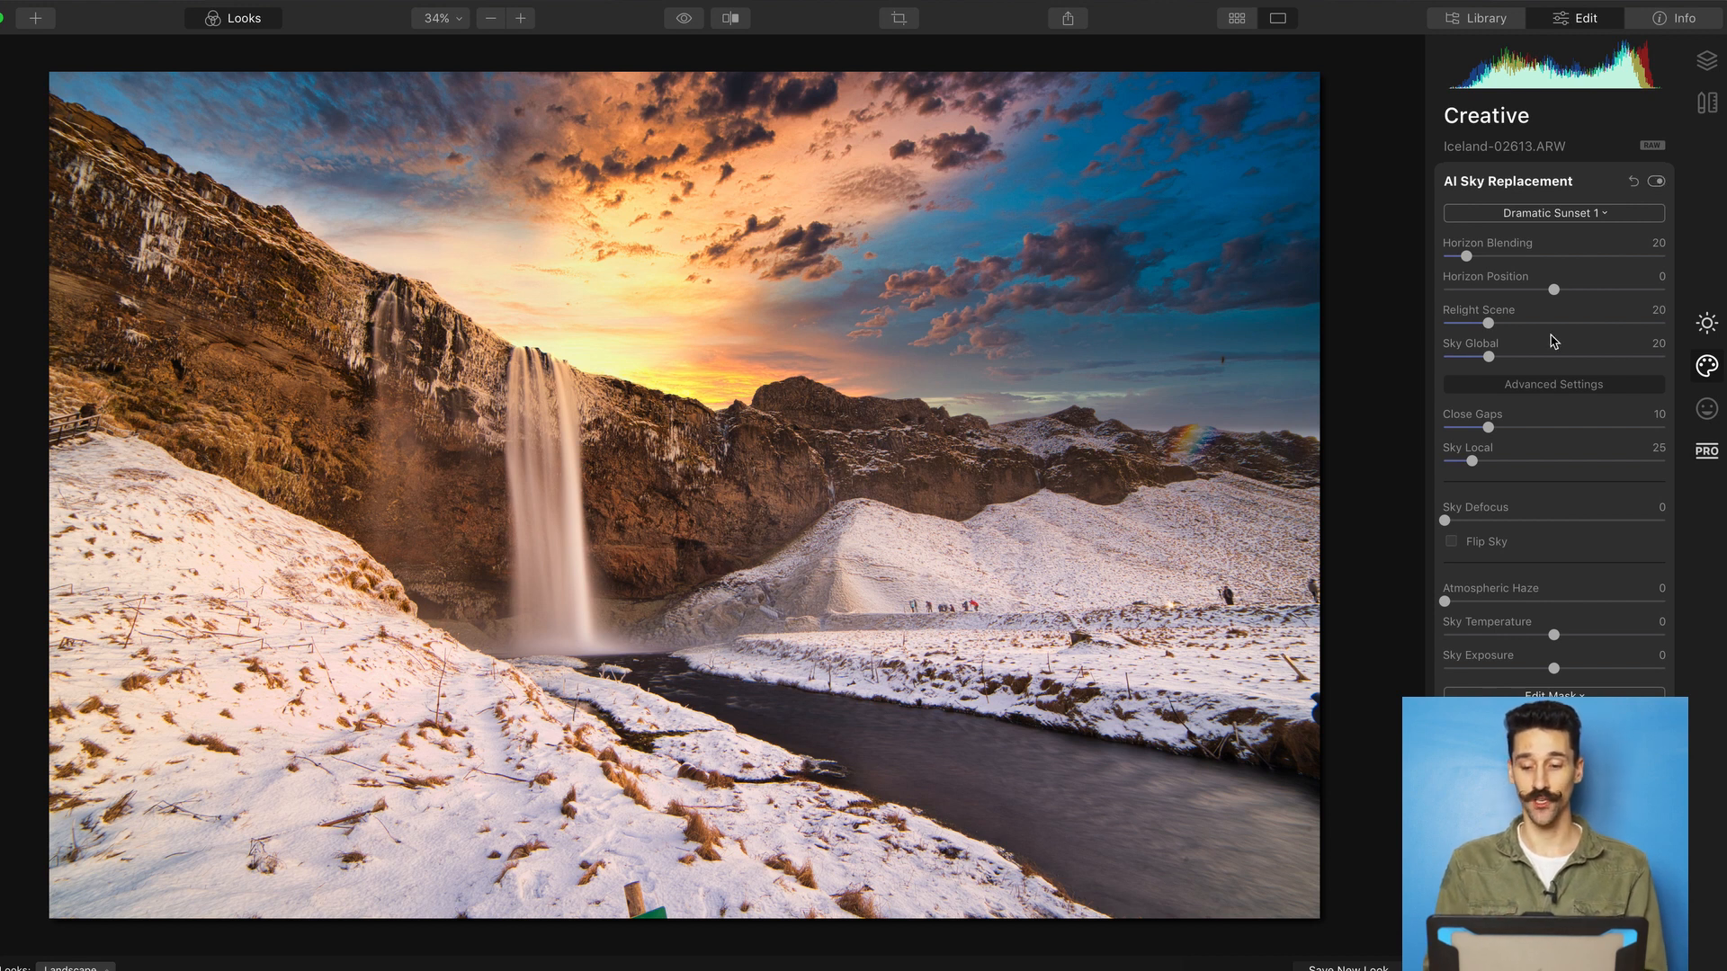
drag(1489, 323, 1530, 330)
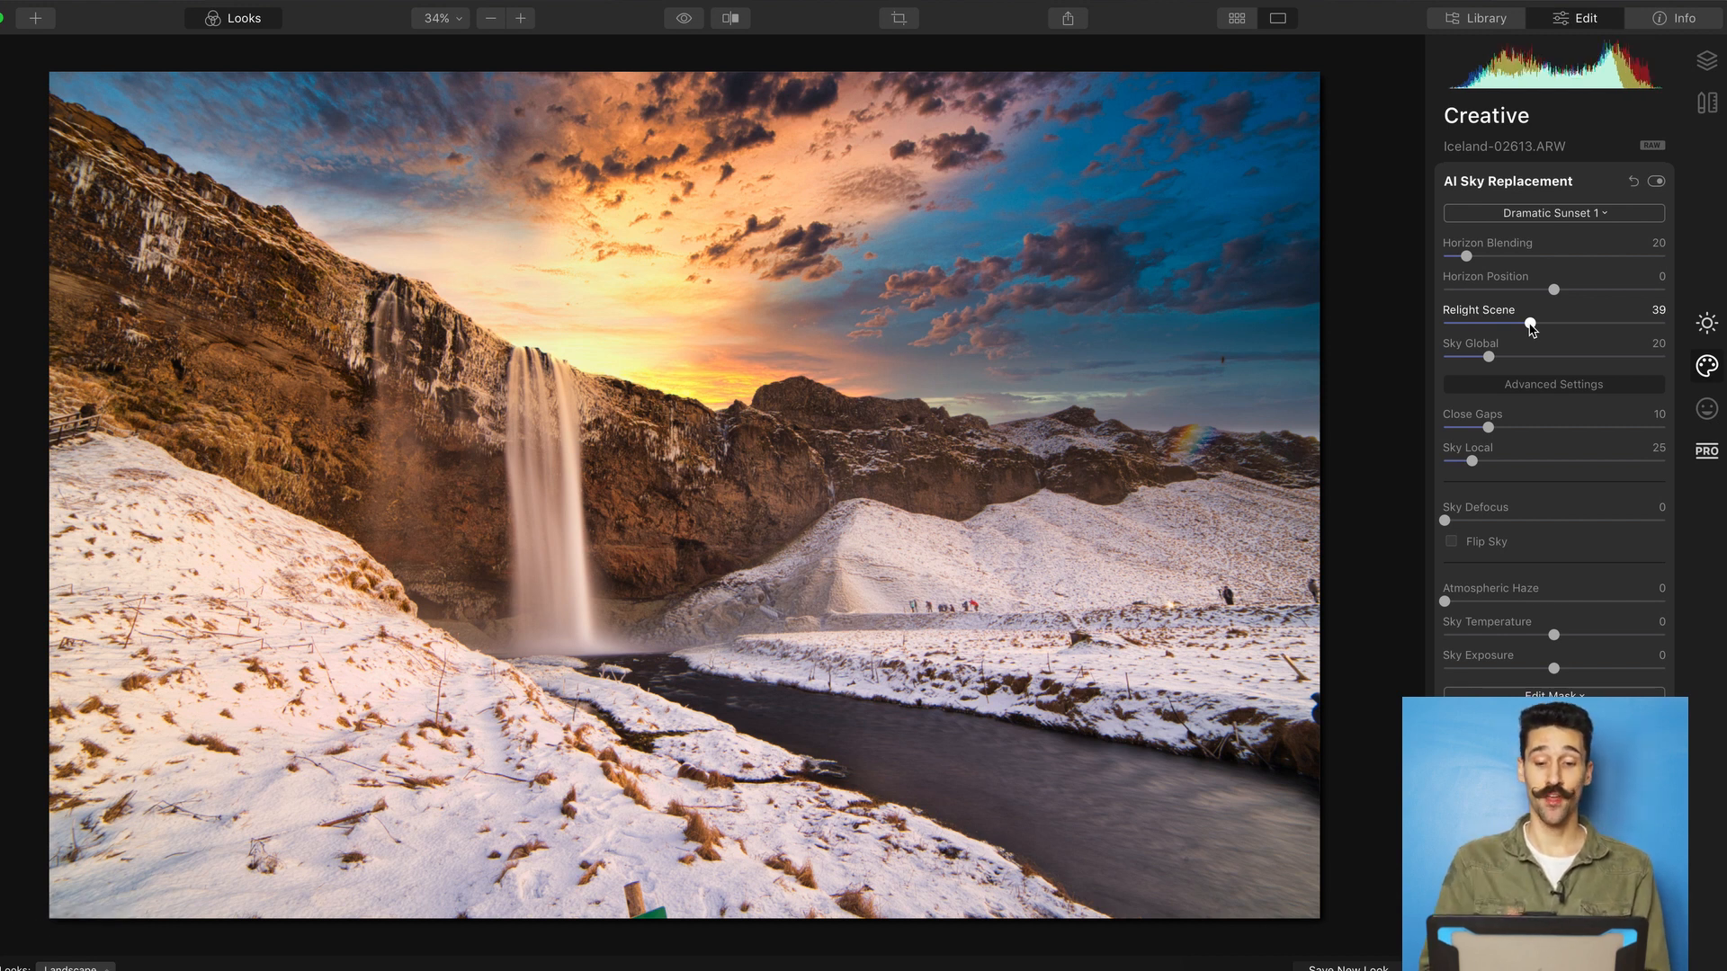
Step: Add a vignette with an Amount of -42 and compare the photo with and without it
click(1706, 323)
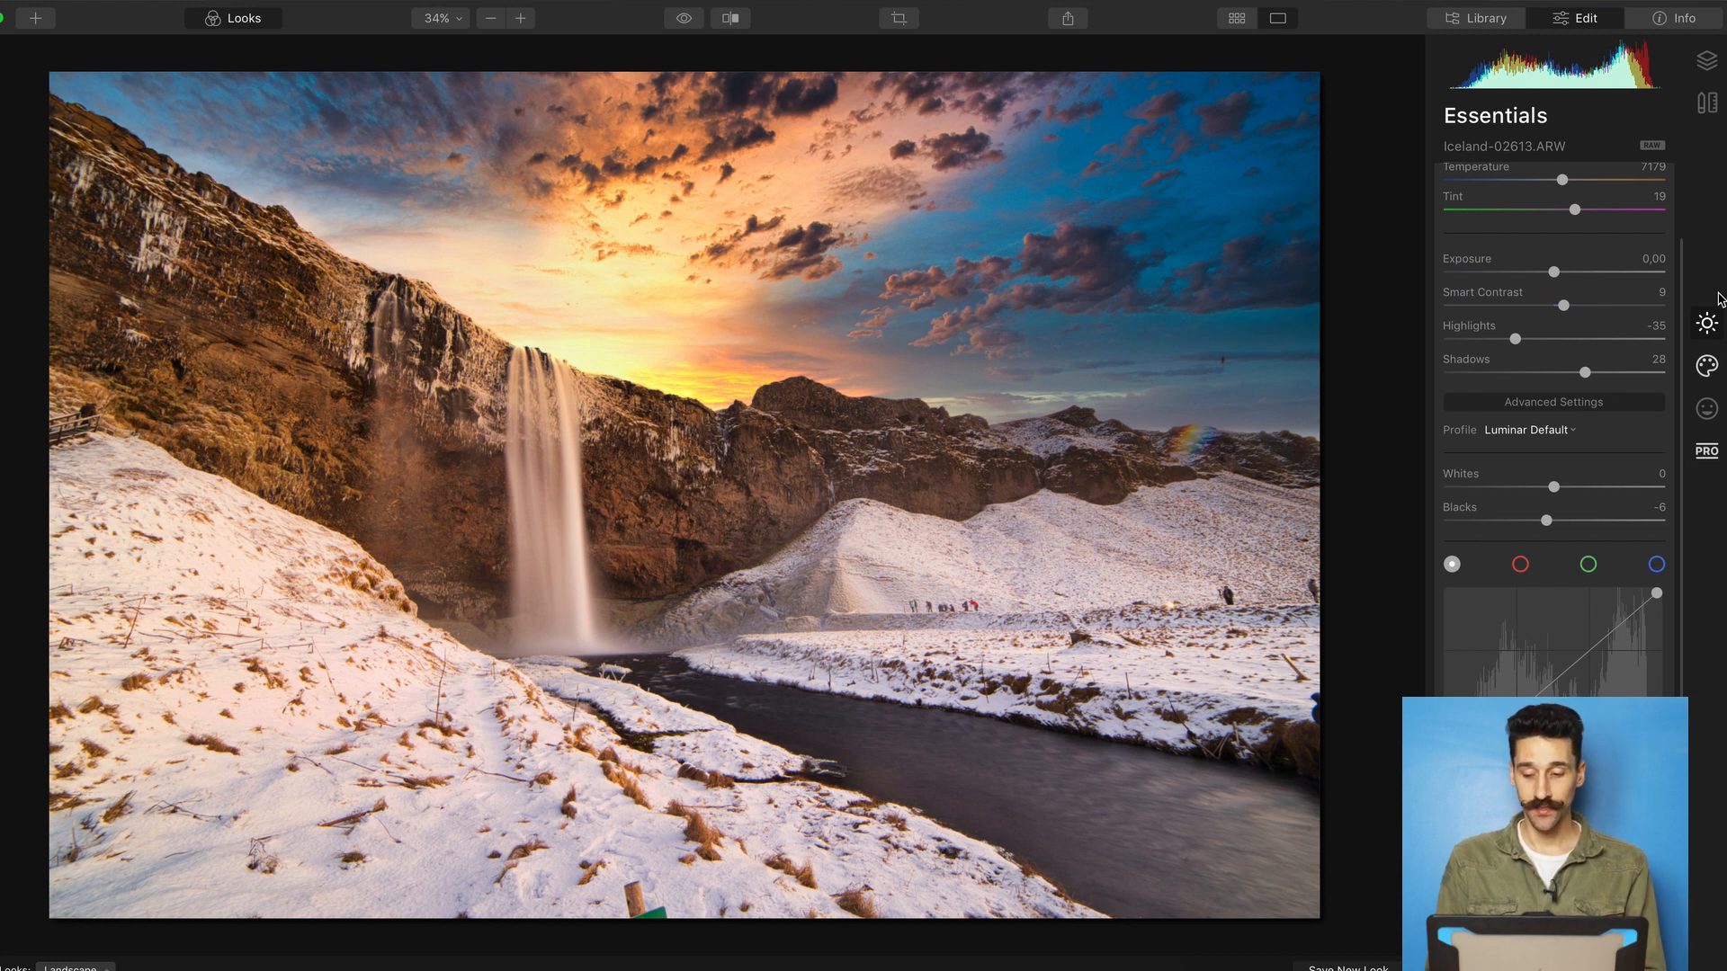
scroll(1678, 549, down, 5)
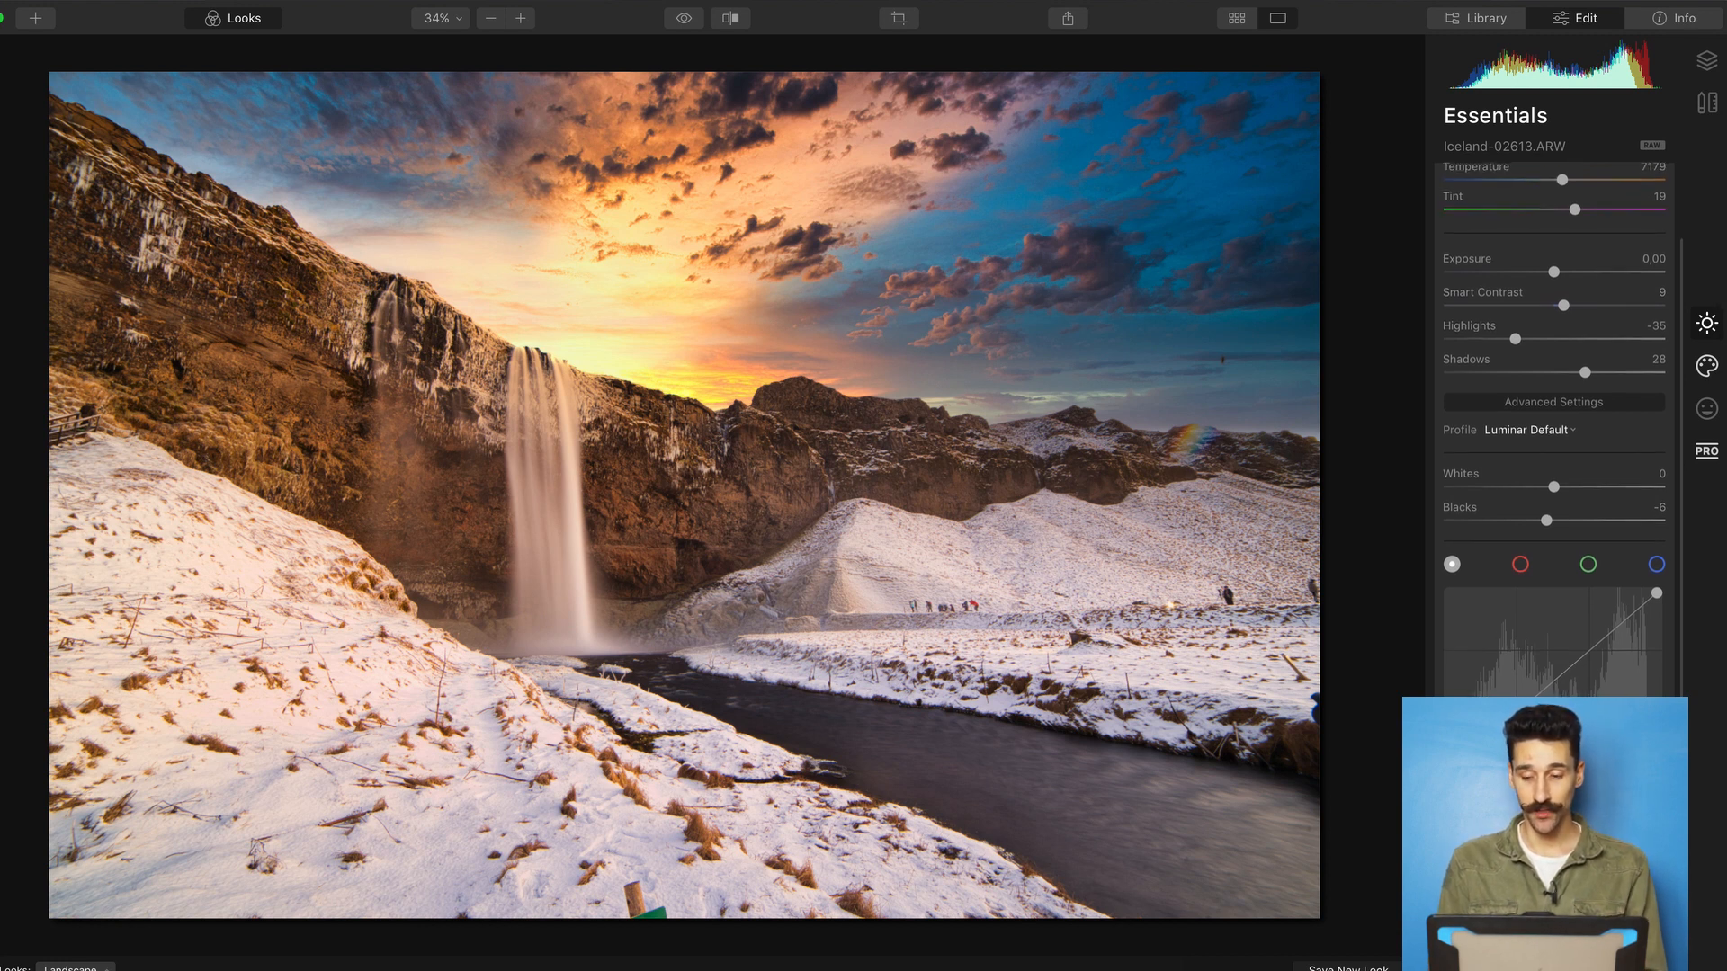
click(1506, 555)
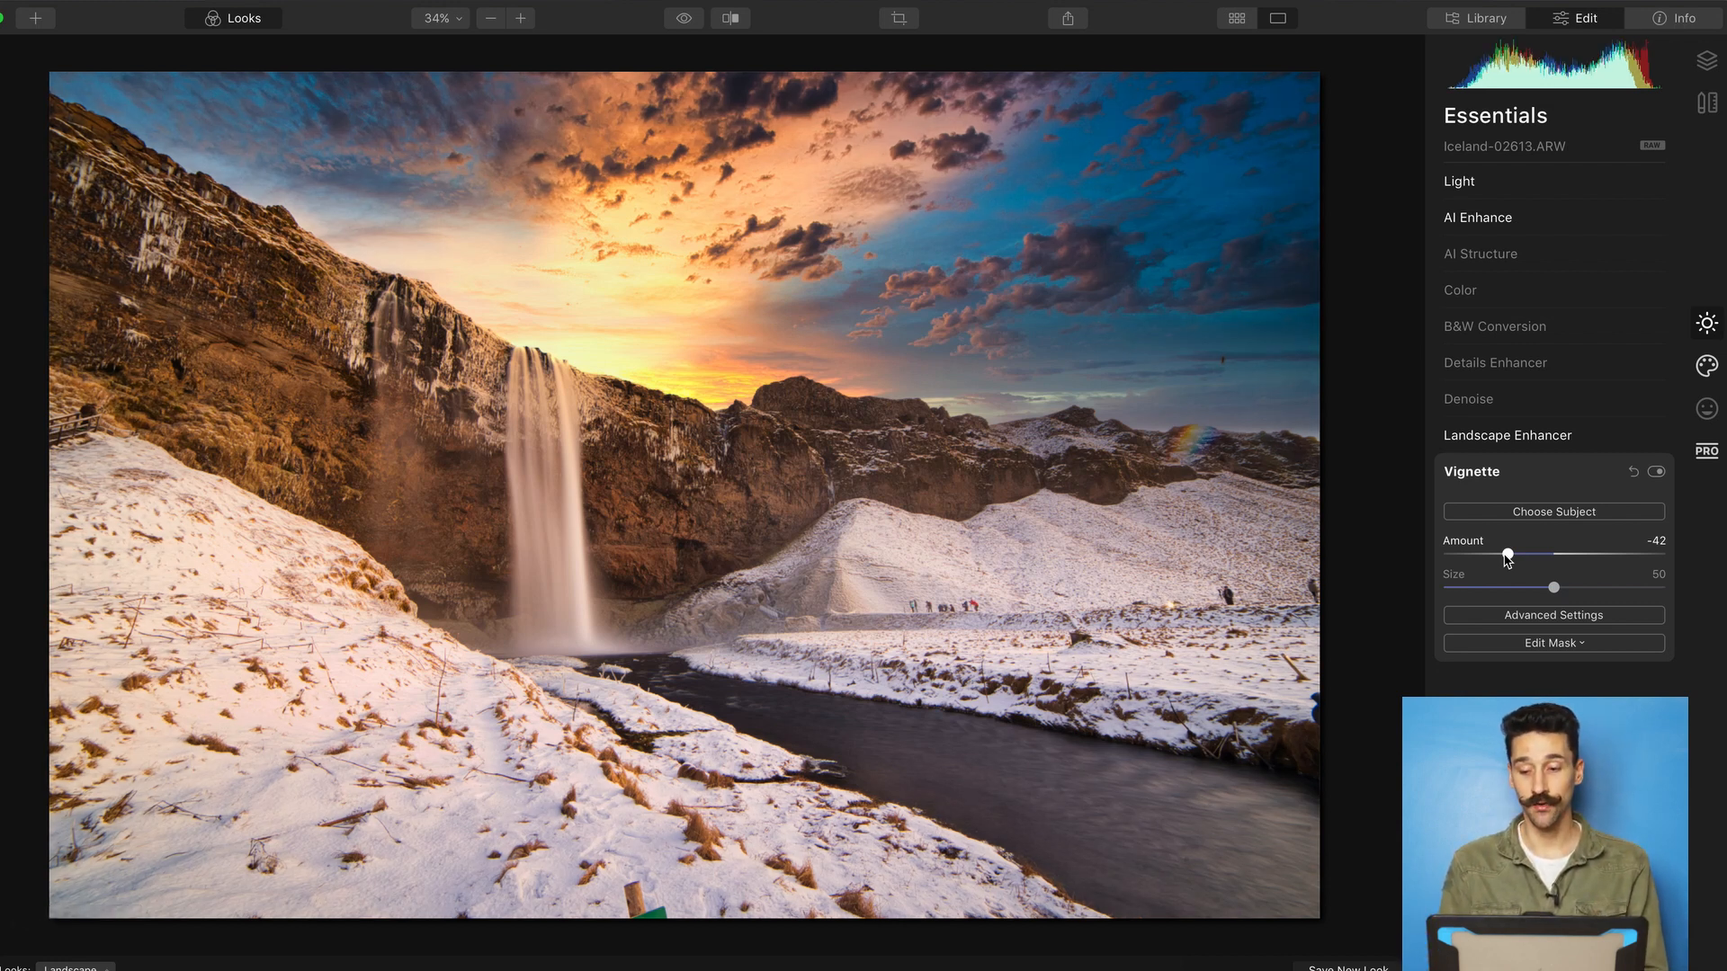
click(1655, 473)
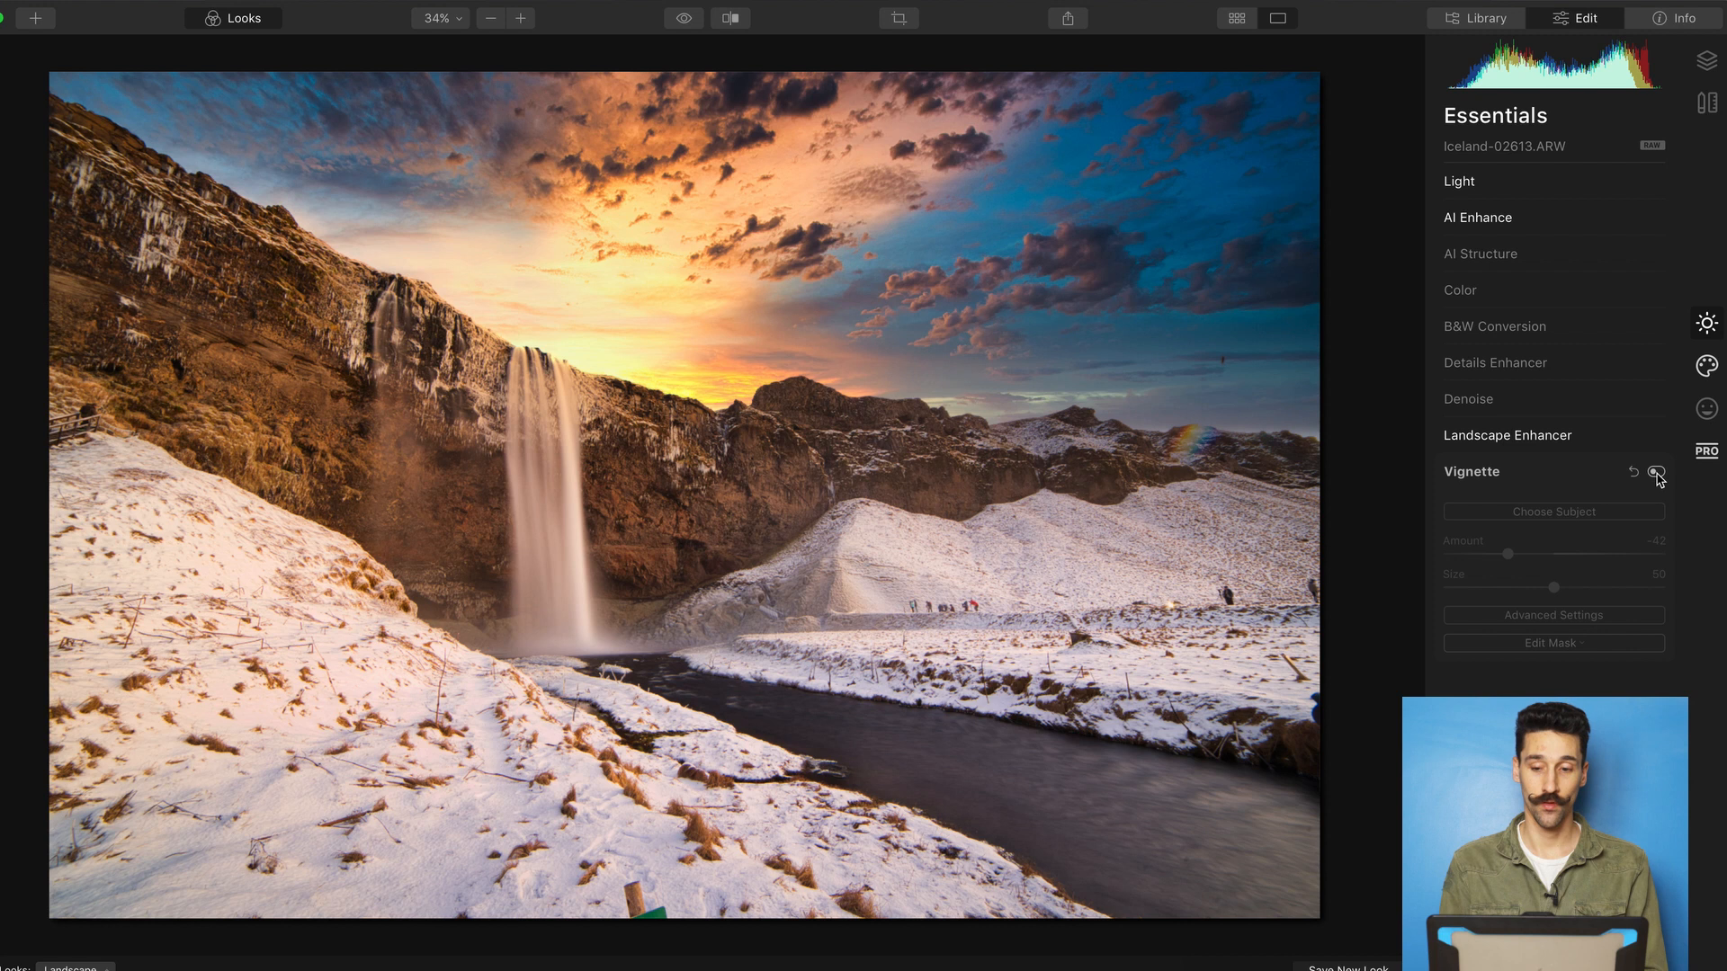
click(1655, 472)
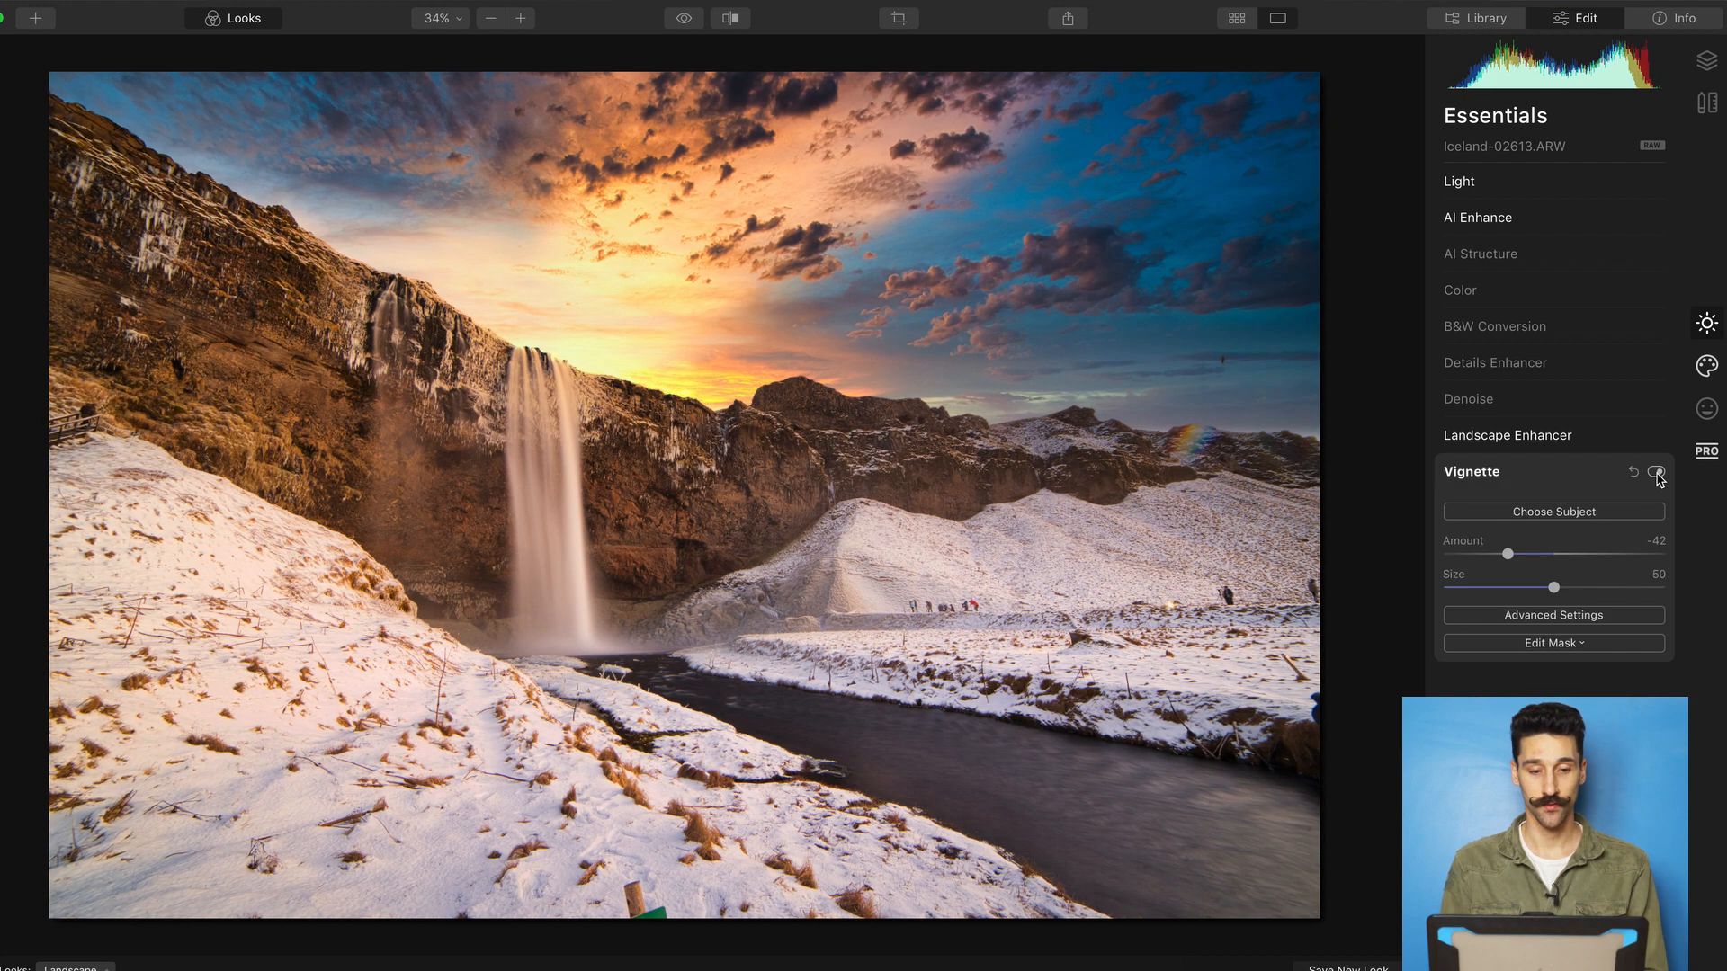
click(1656, 472)
click(1655, 472)
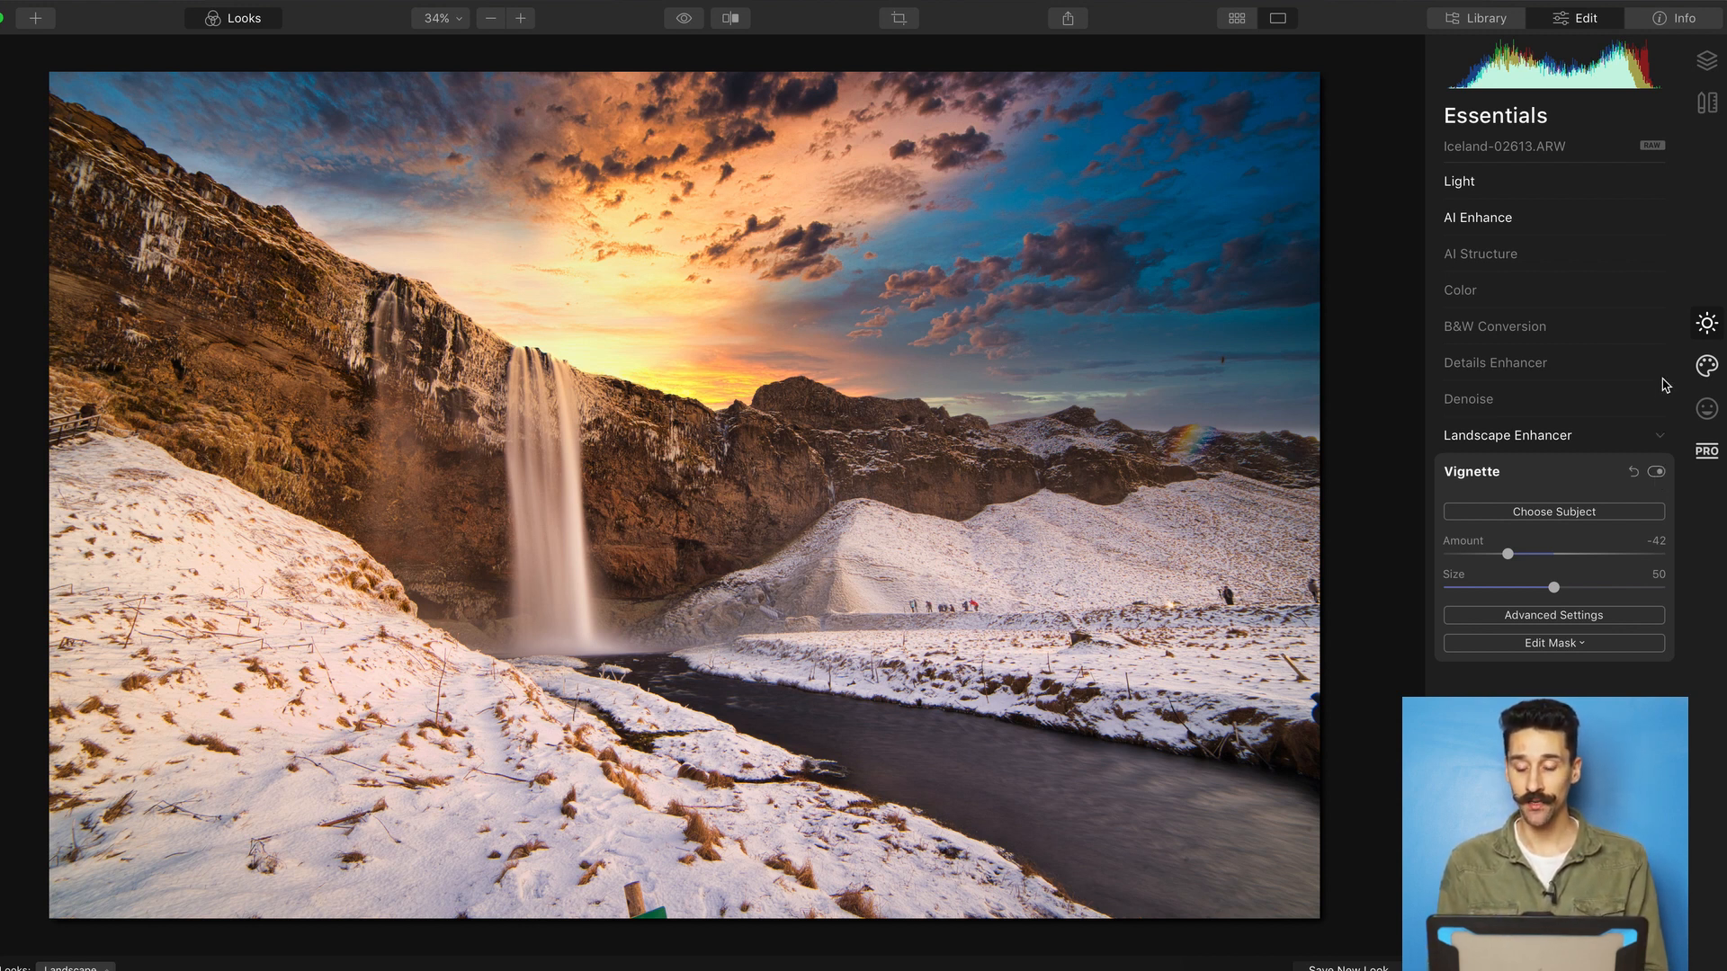
Step: Set the AI Structure Amount to 28 and compare the photo with AI Structure off and on
click(1706, 324)
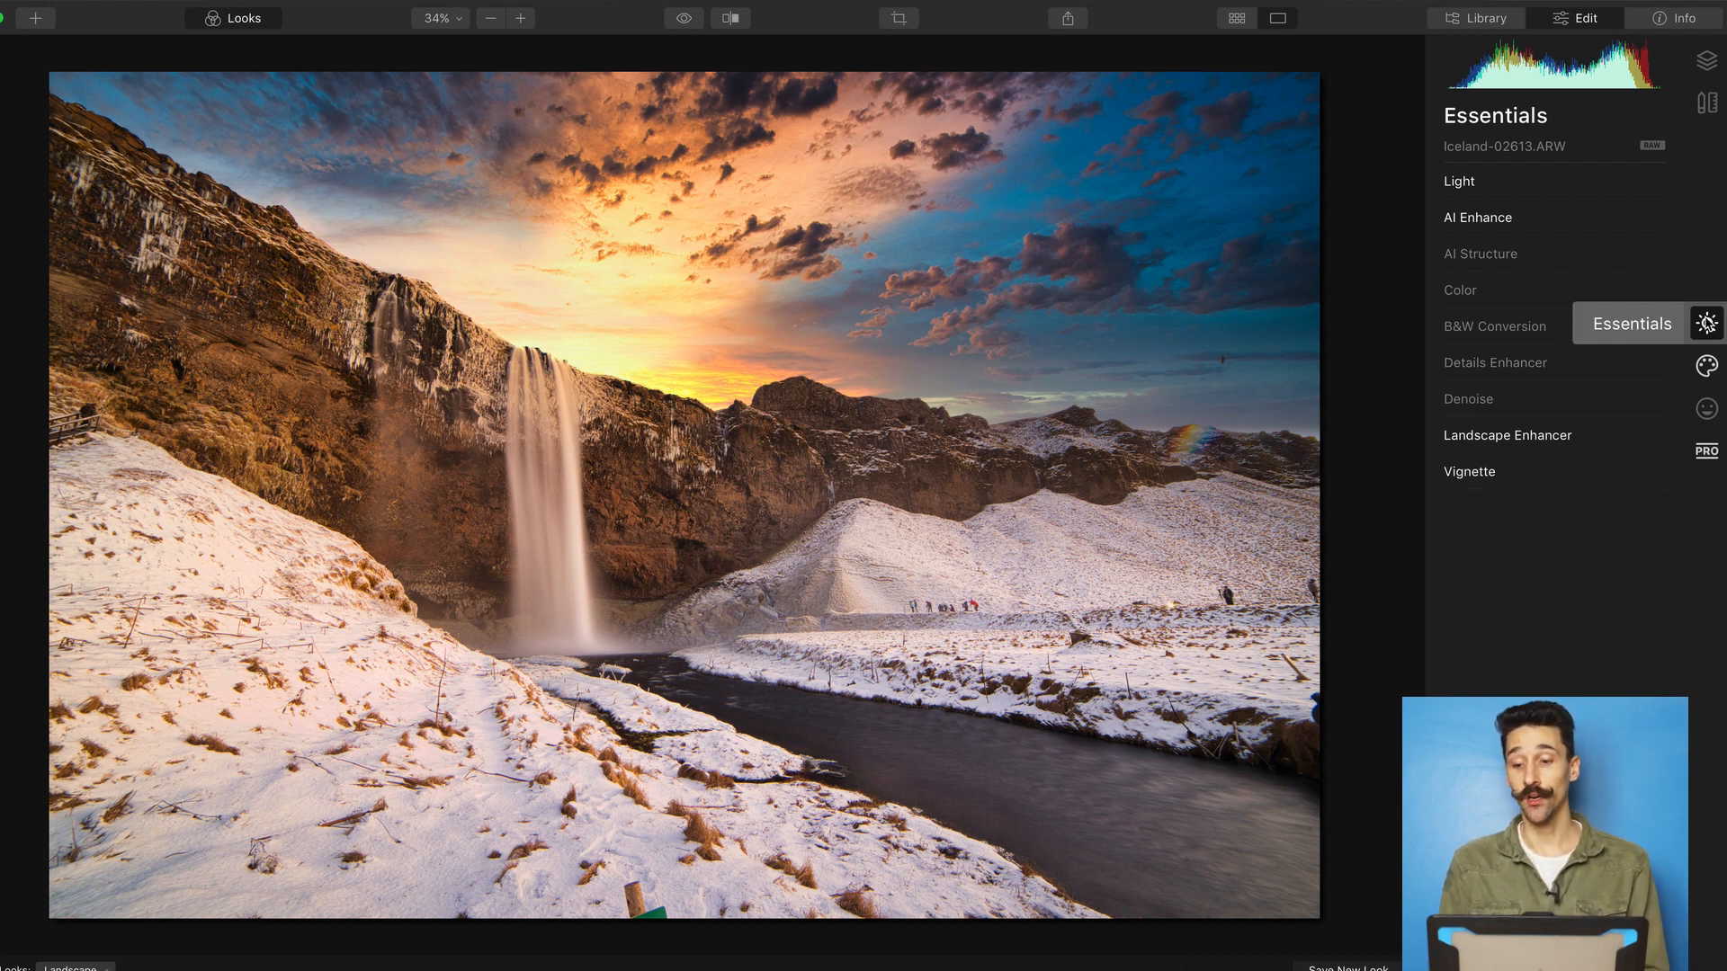
click(1512, 258)
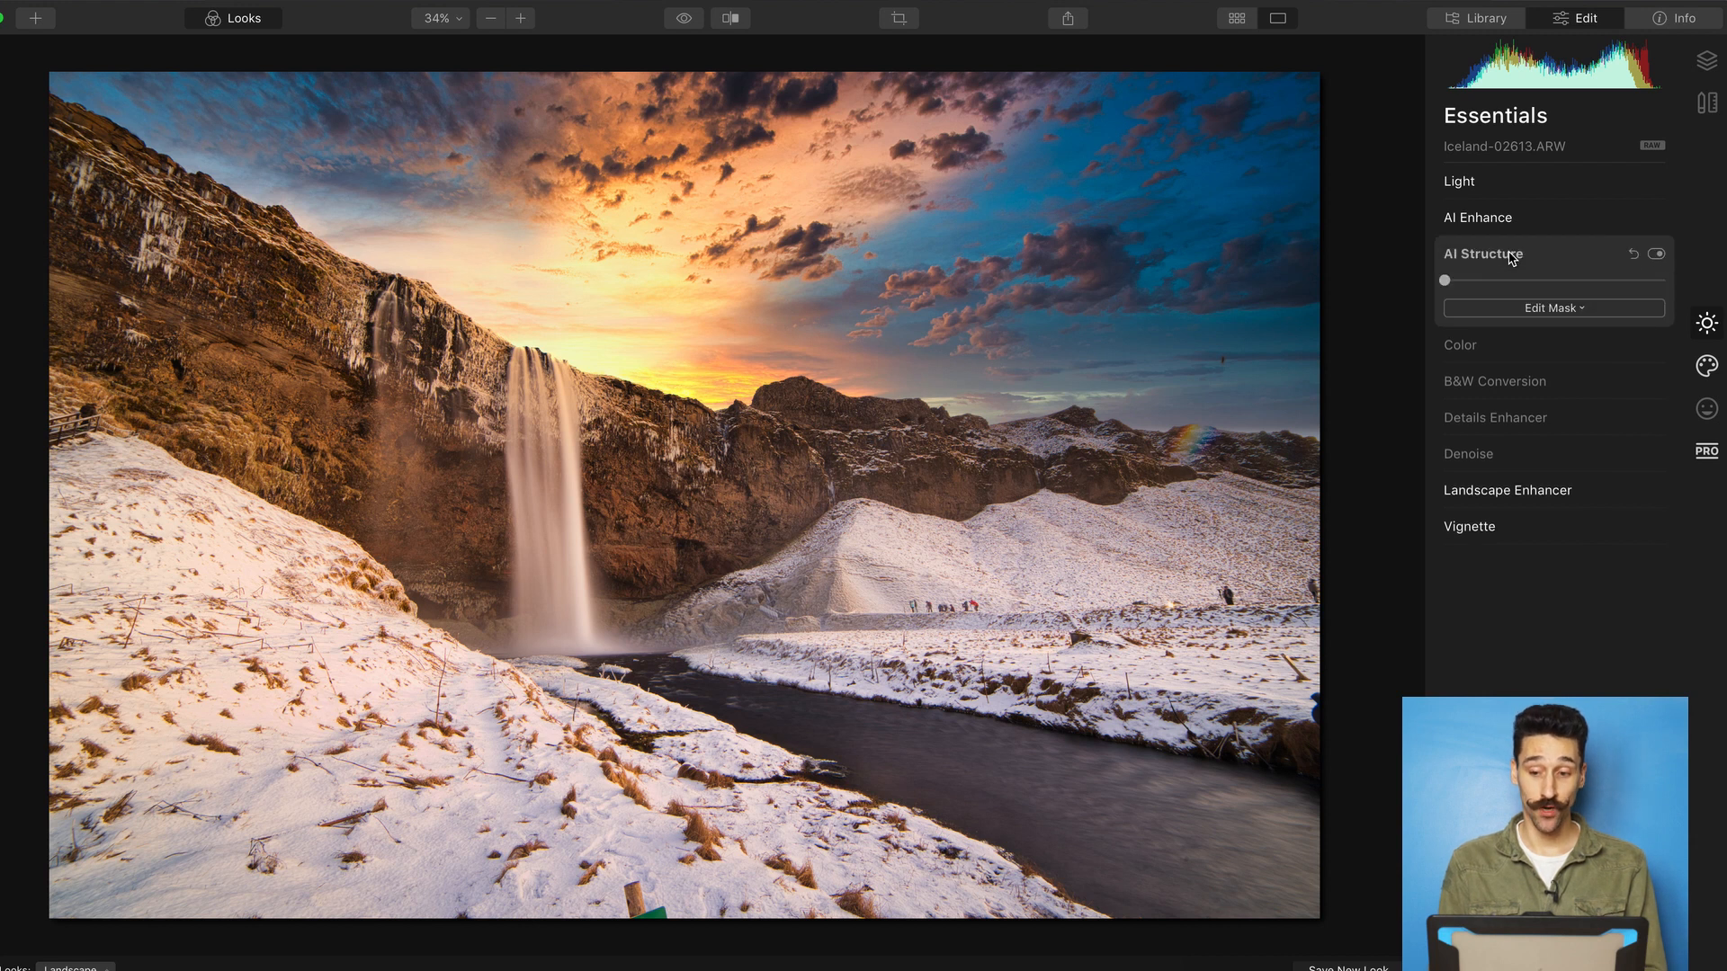
drag(1554, 303, 1587, 304)
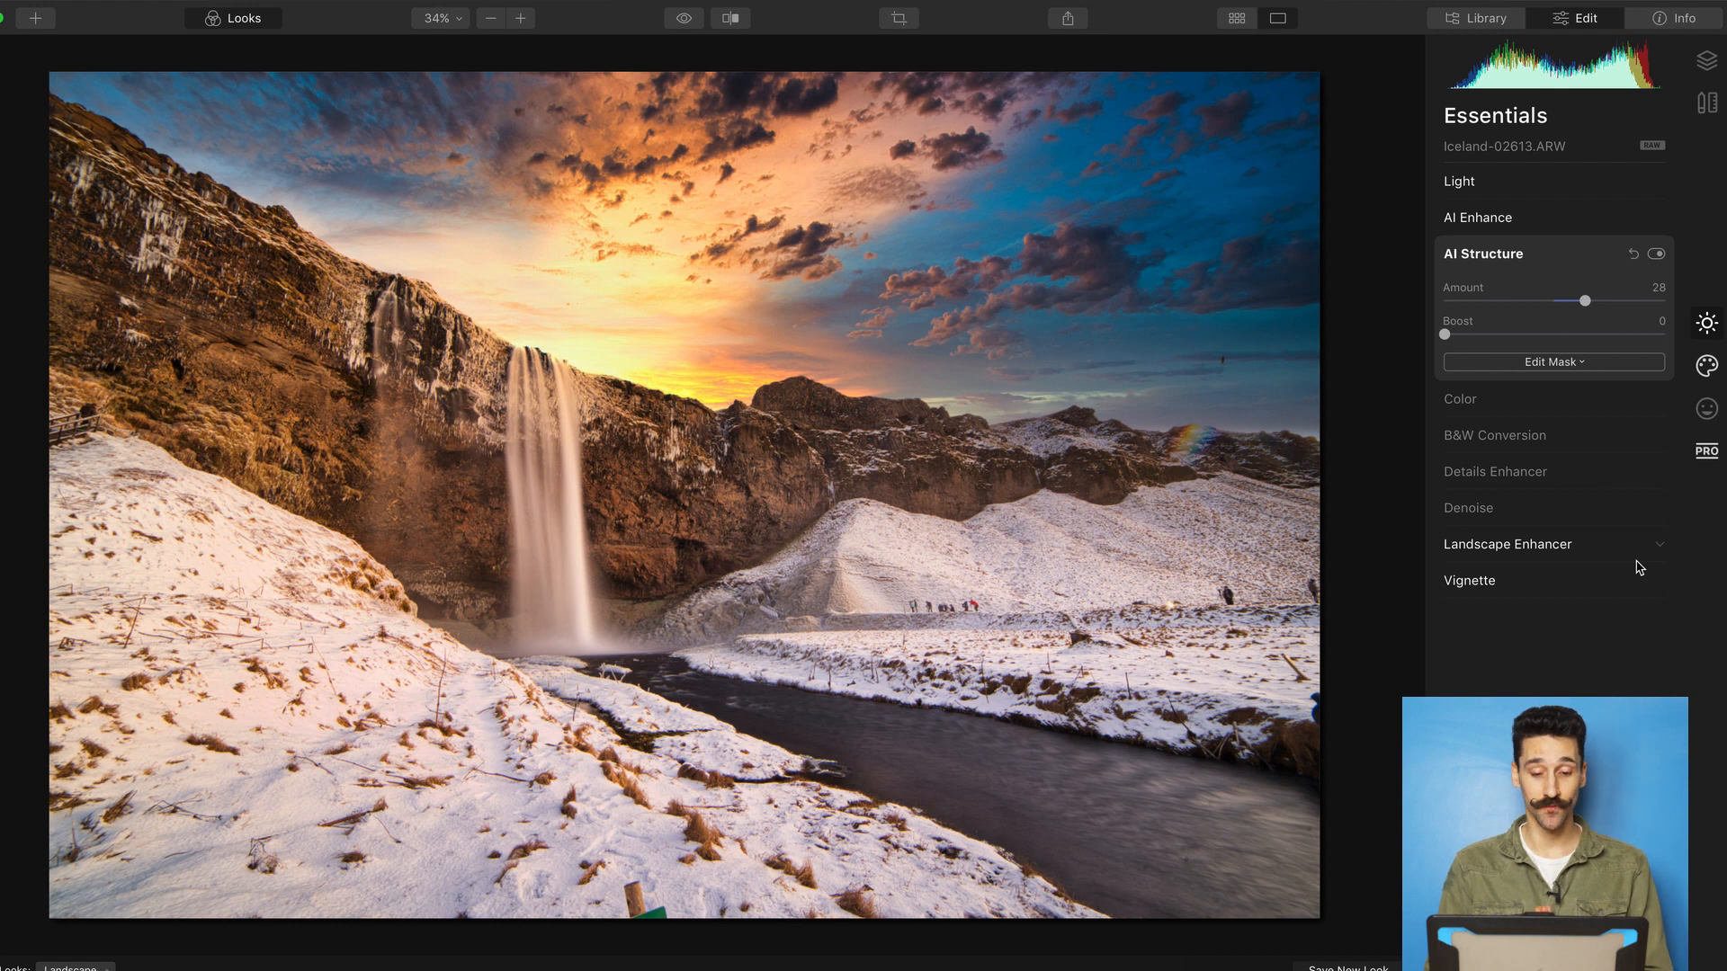
click(1656, 254)
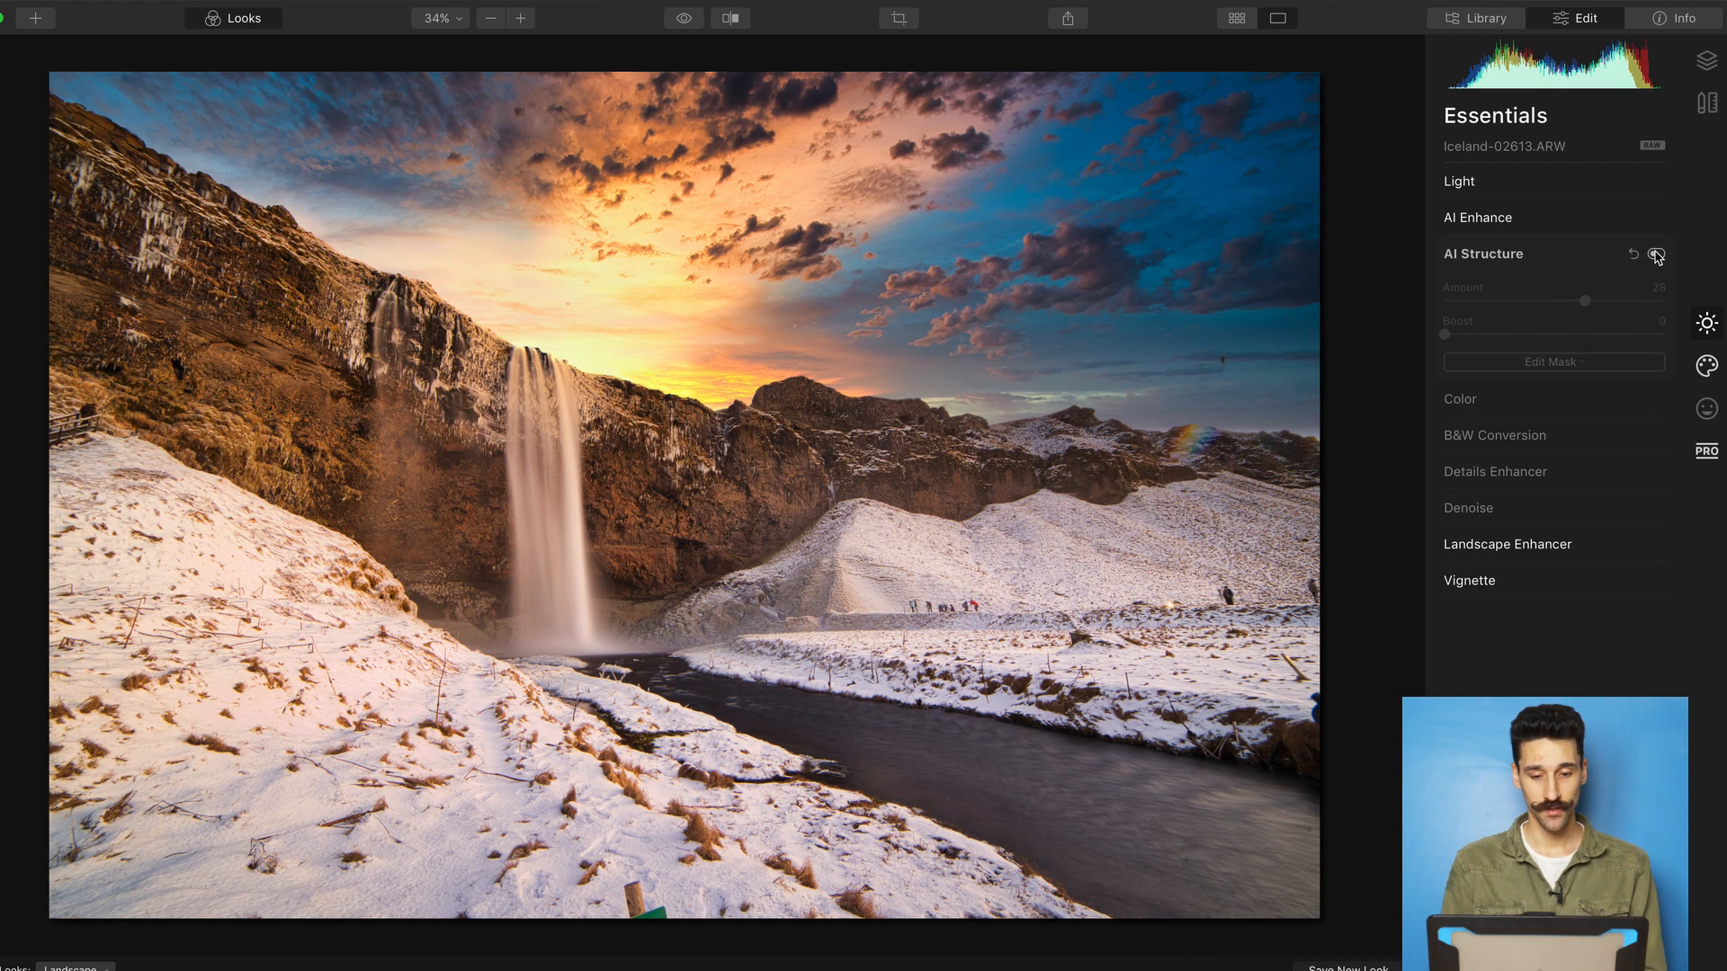
click(1656, 254)
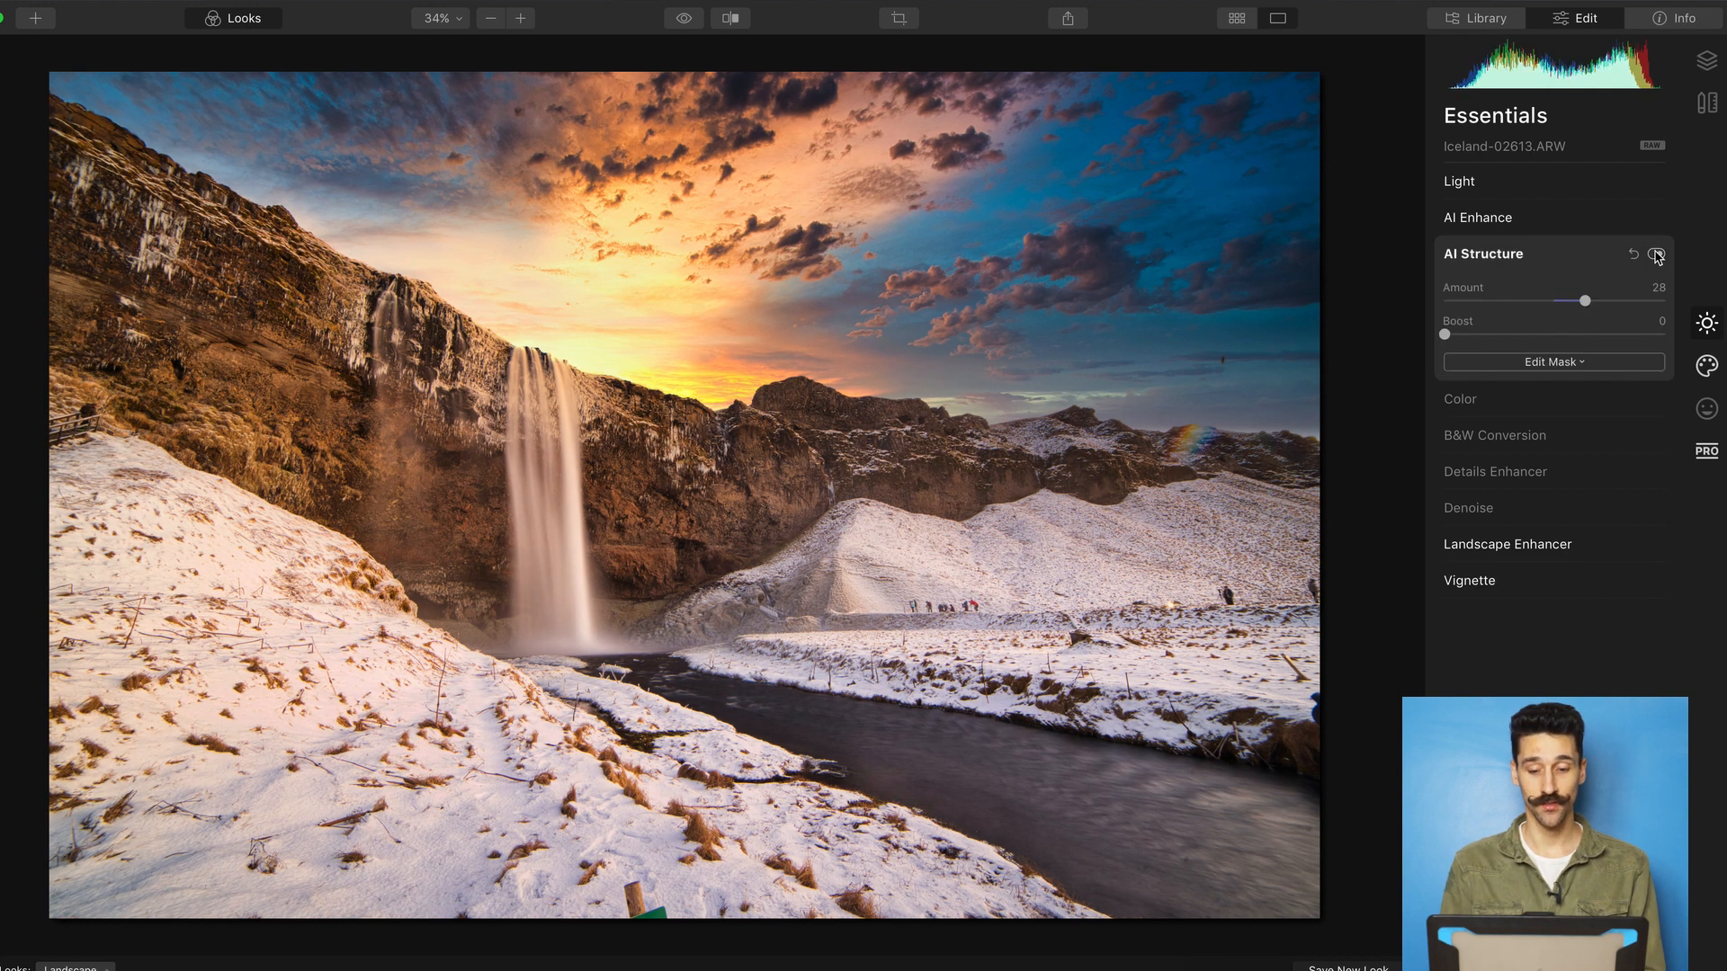
click(1656, 254)
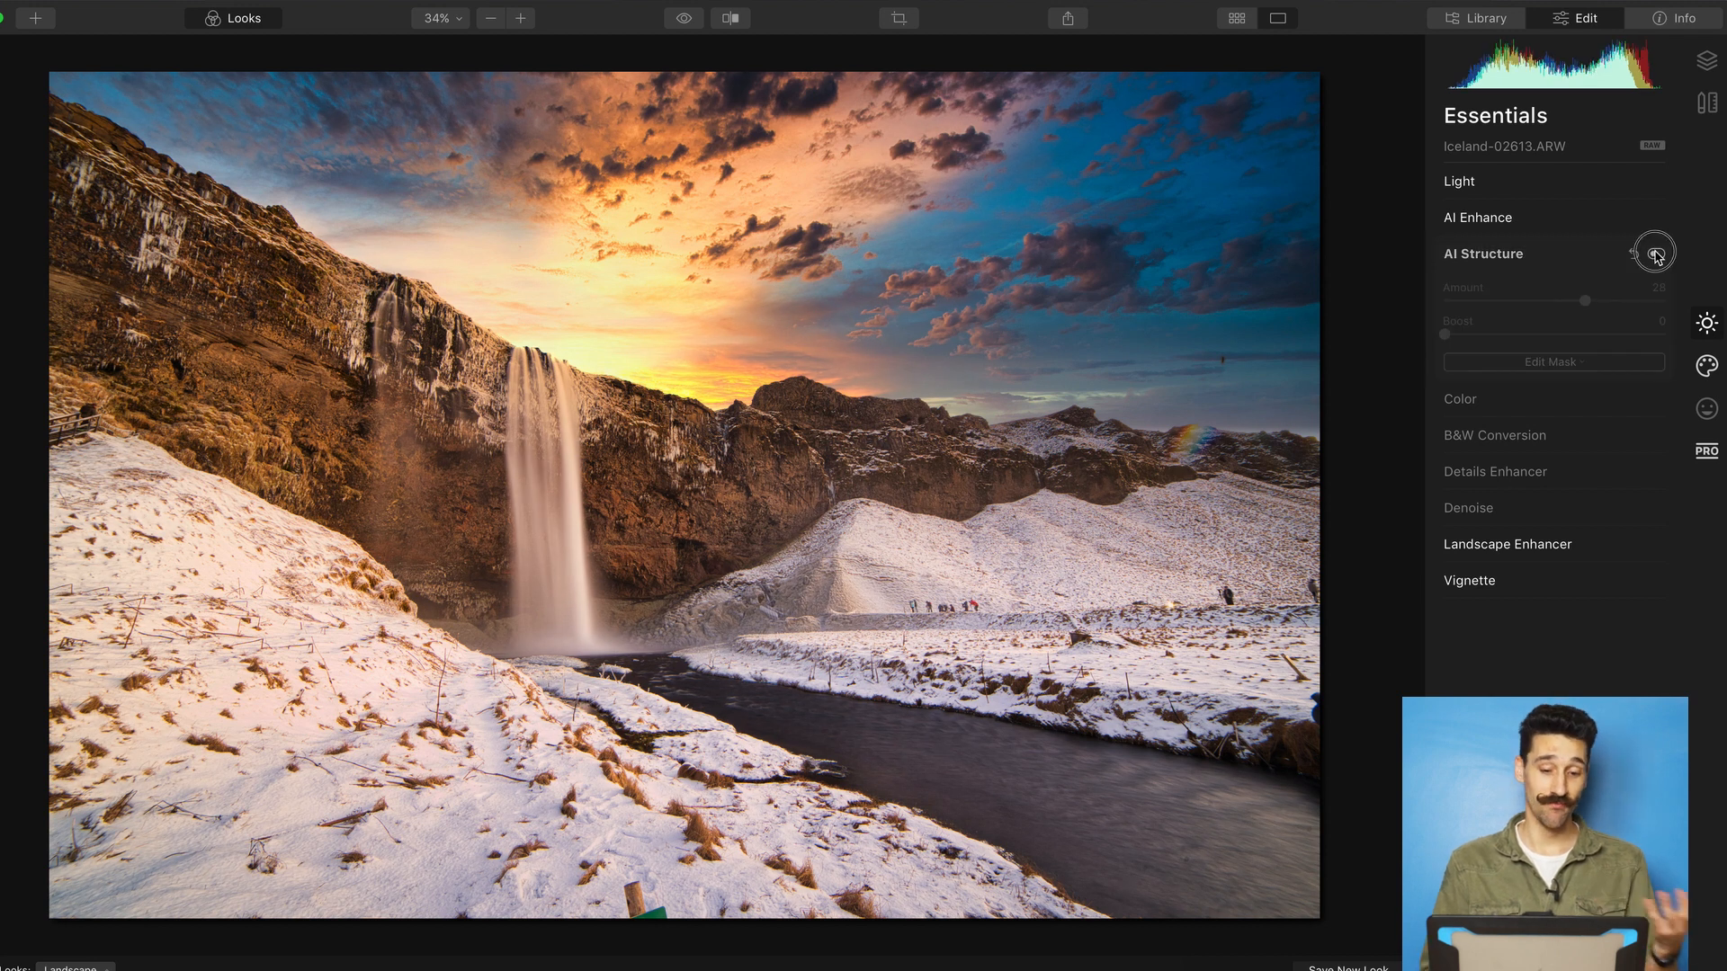
click(1656, 255)
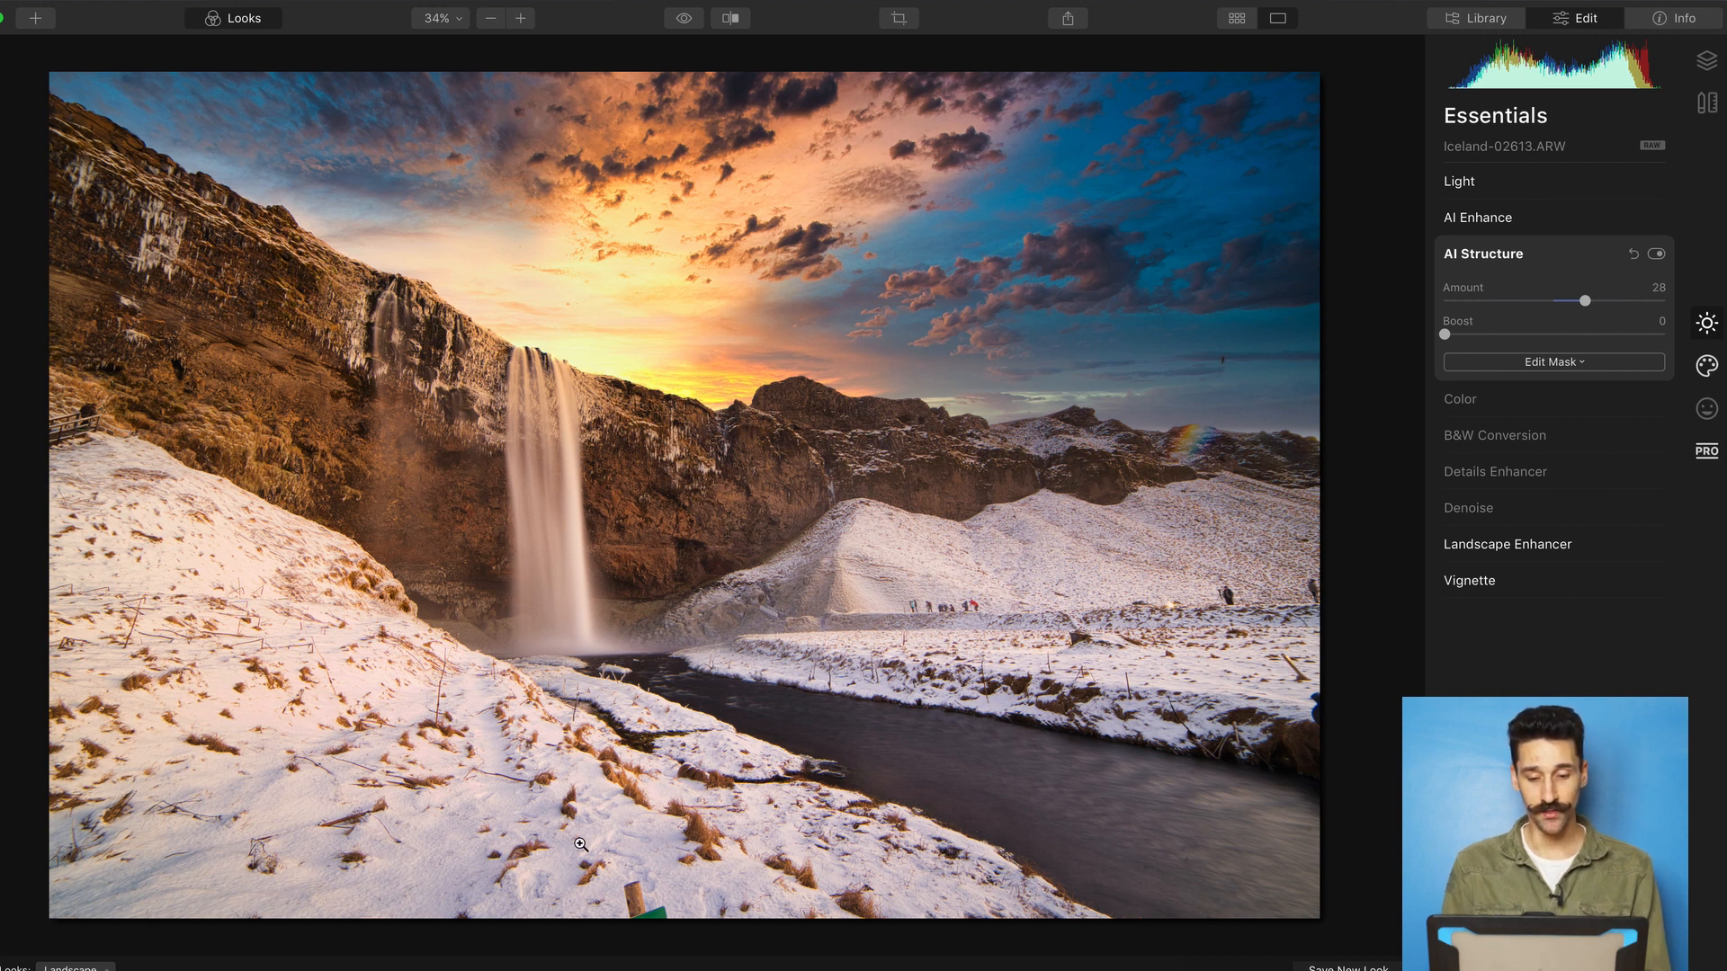
Step: Erase the dark speck in the blue sky, the post on the photo's lower edge and the two figures at the far right of the snowfield
click(1706, 104)
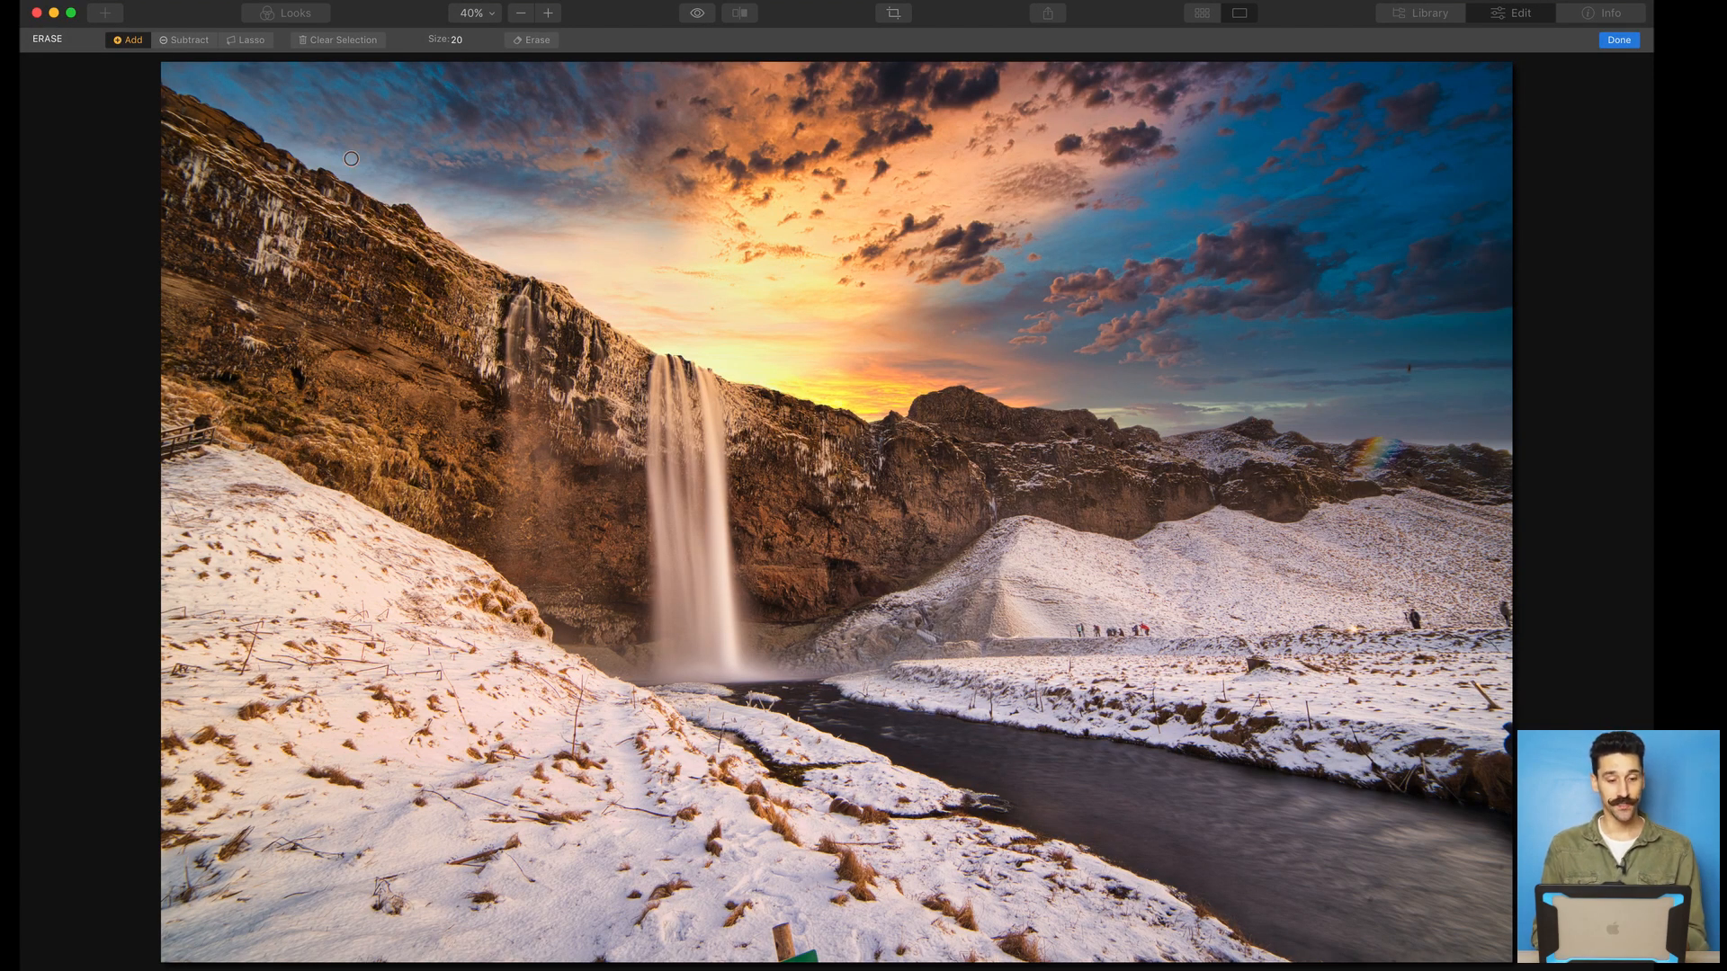
click(135, 40)
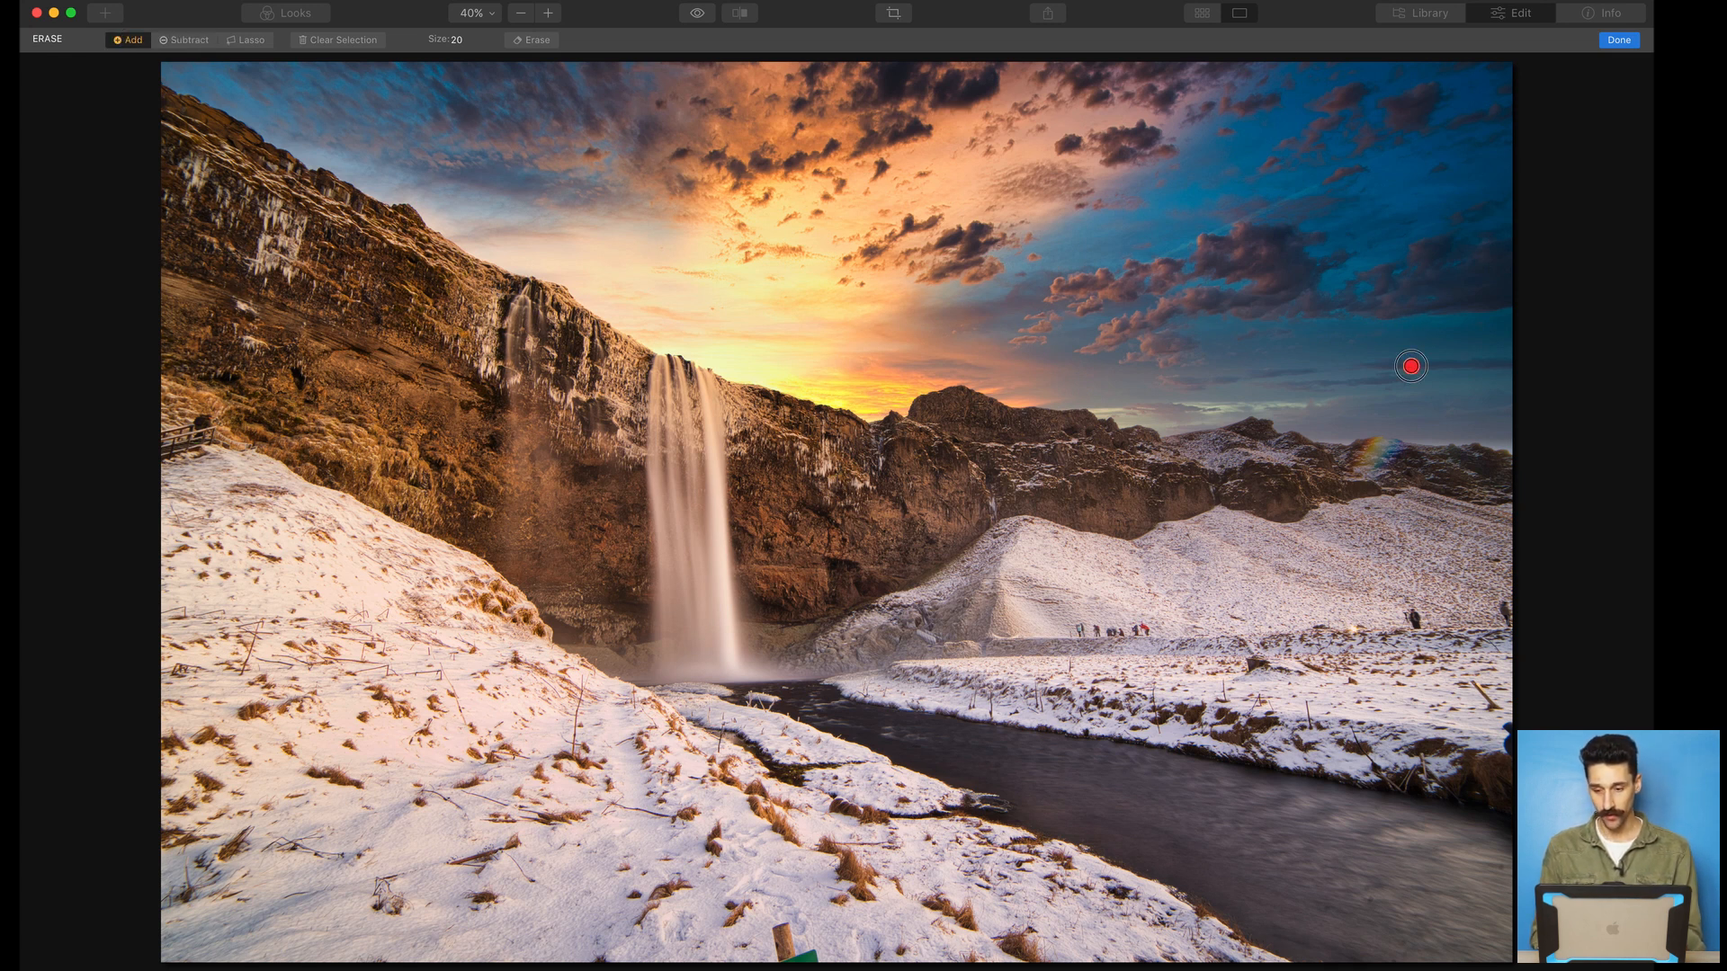
drag(1410, 367, 1408, 371)
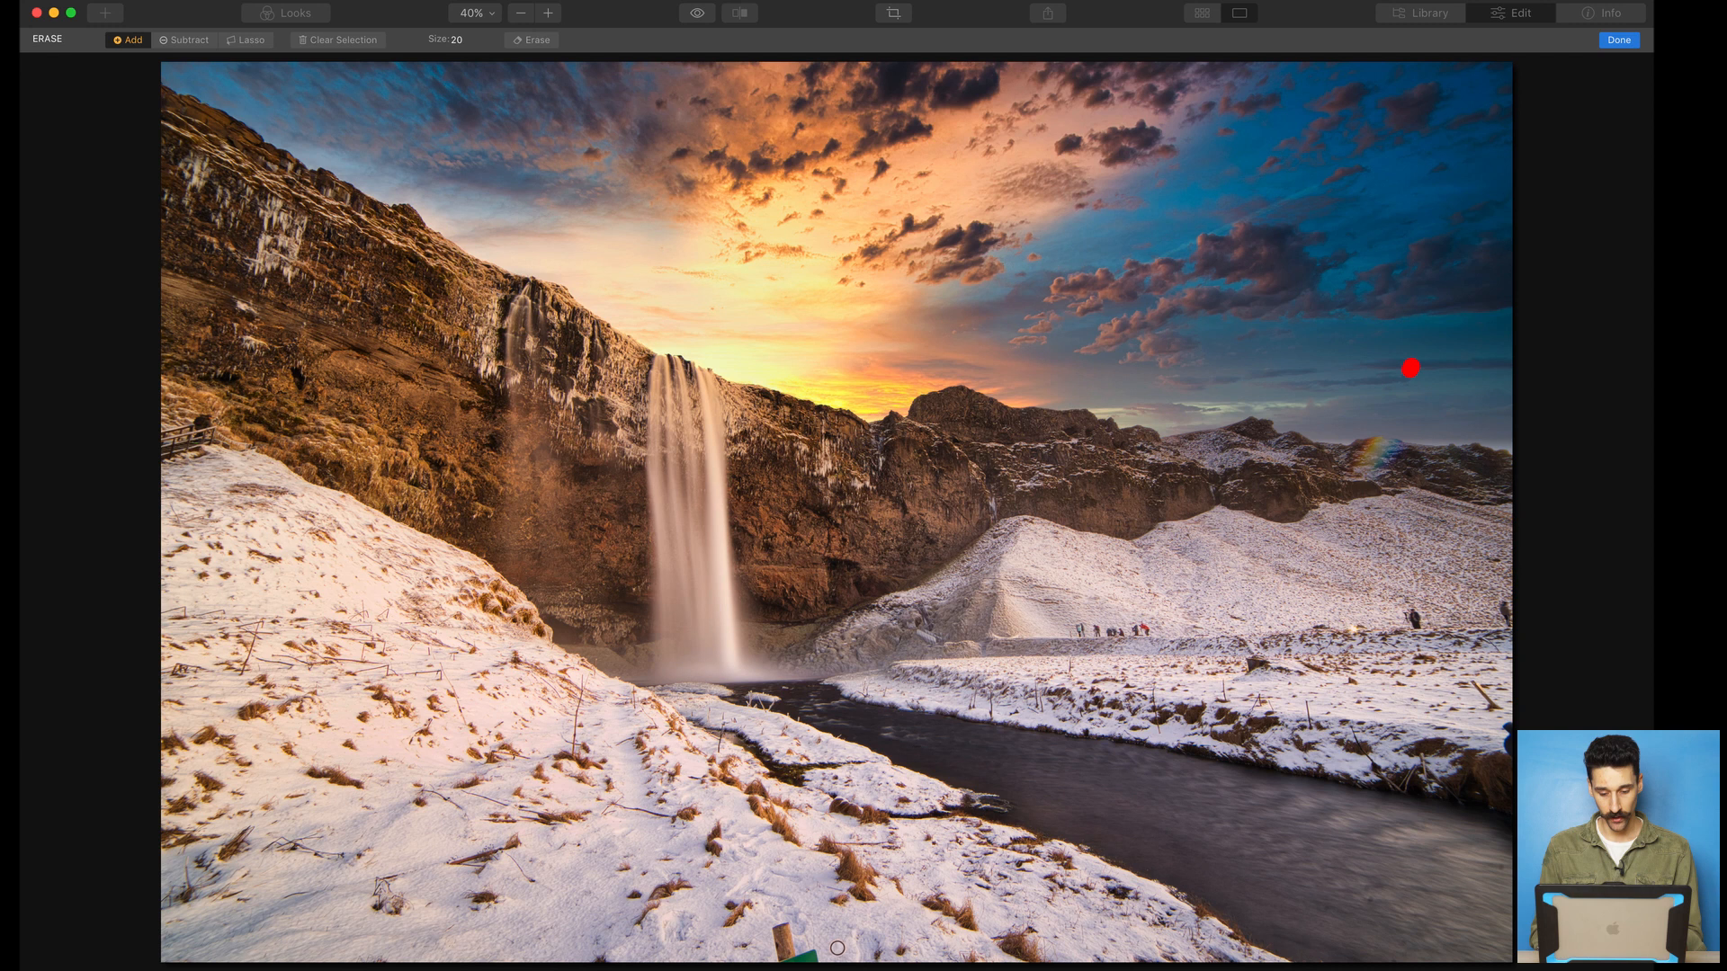
mouse_move(822, 962)
mouse_down()
mouse_move(780, 923)
mouse_move(779, 958)
mouse_move(804, 957)
mouse_move(778, 952)
mouse_move(780, 914)
mouse_move(803, 944)
mouse_up()
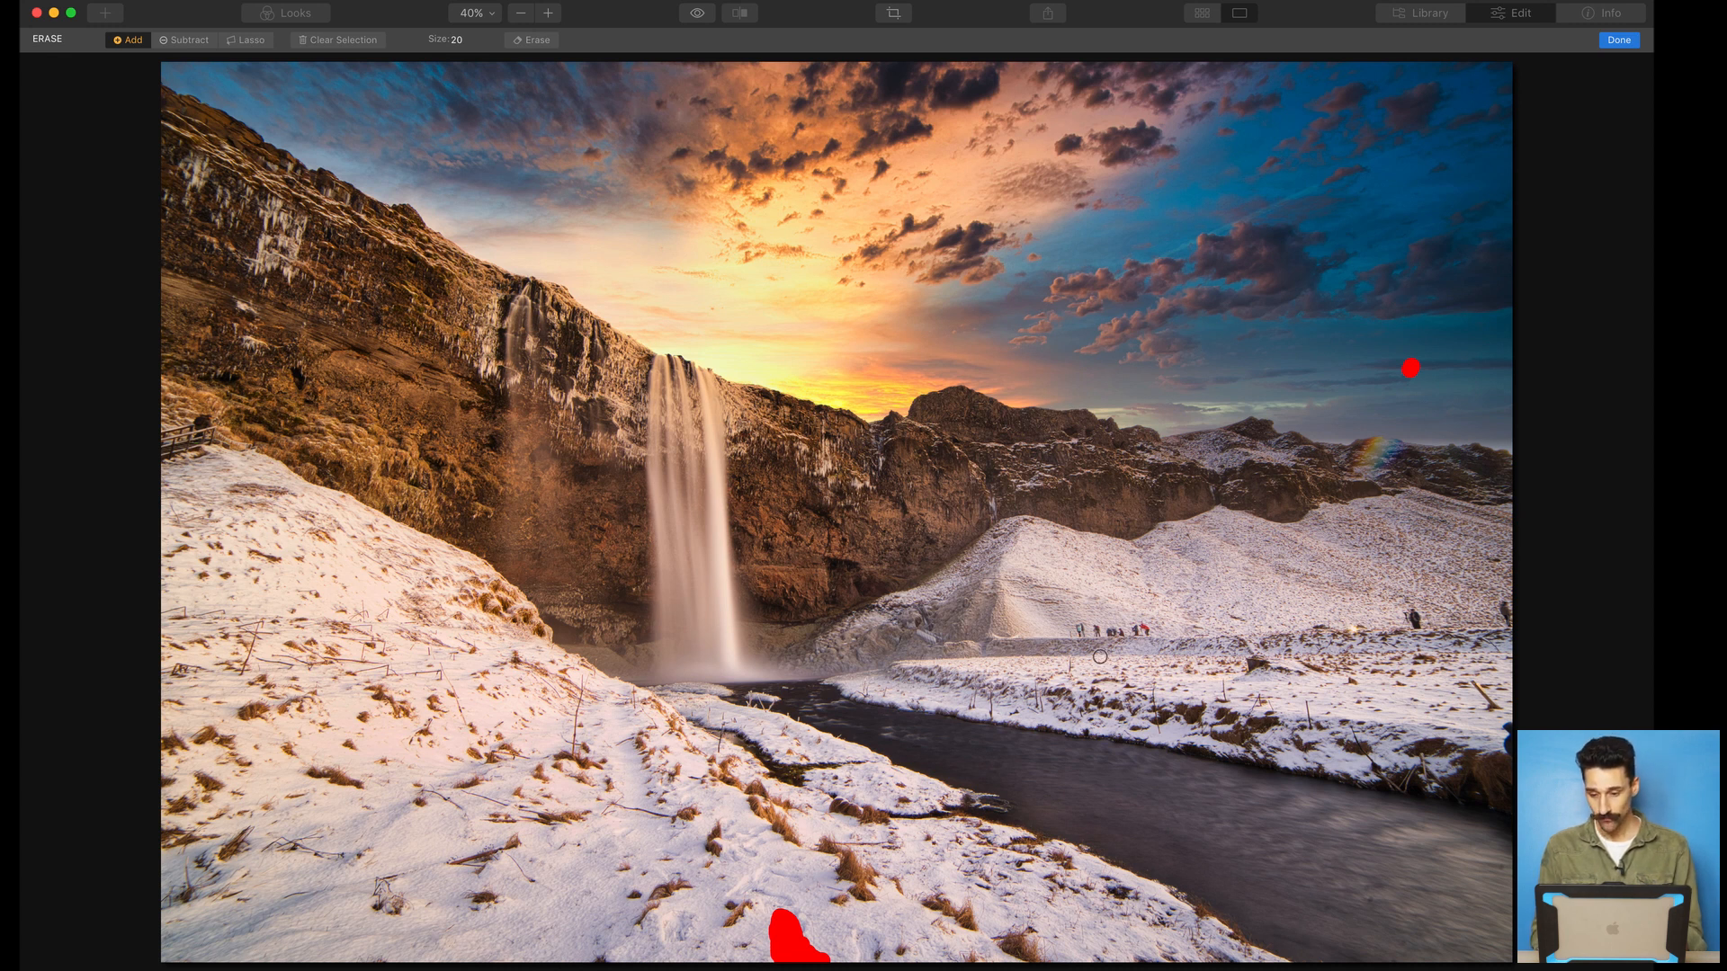
drag(1412, 624, 1419, 624)
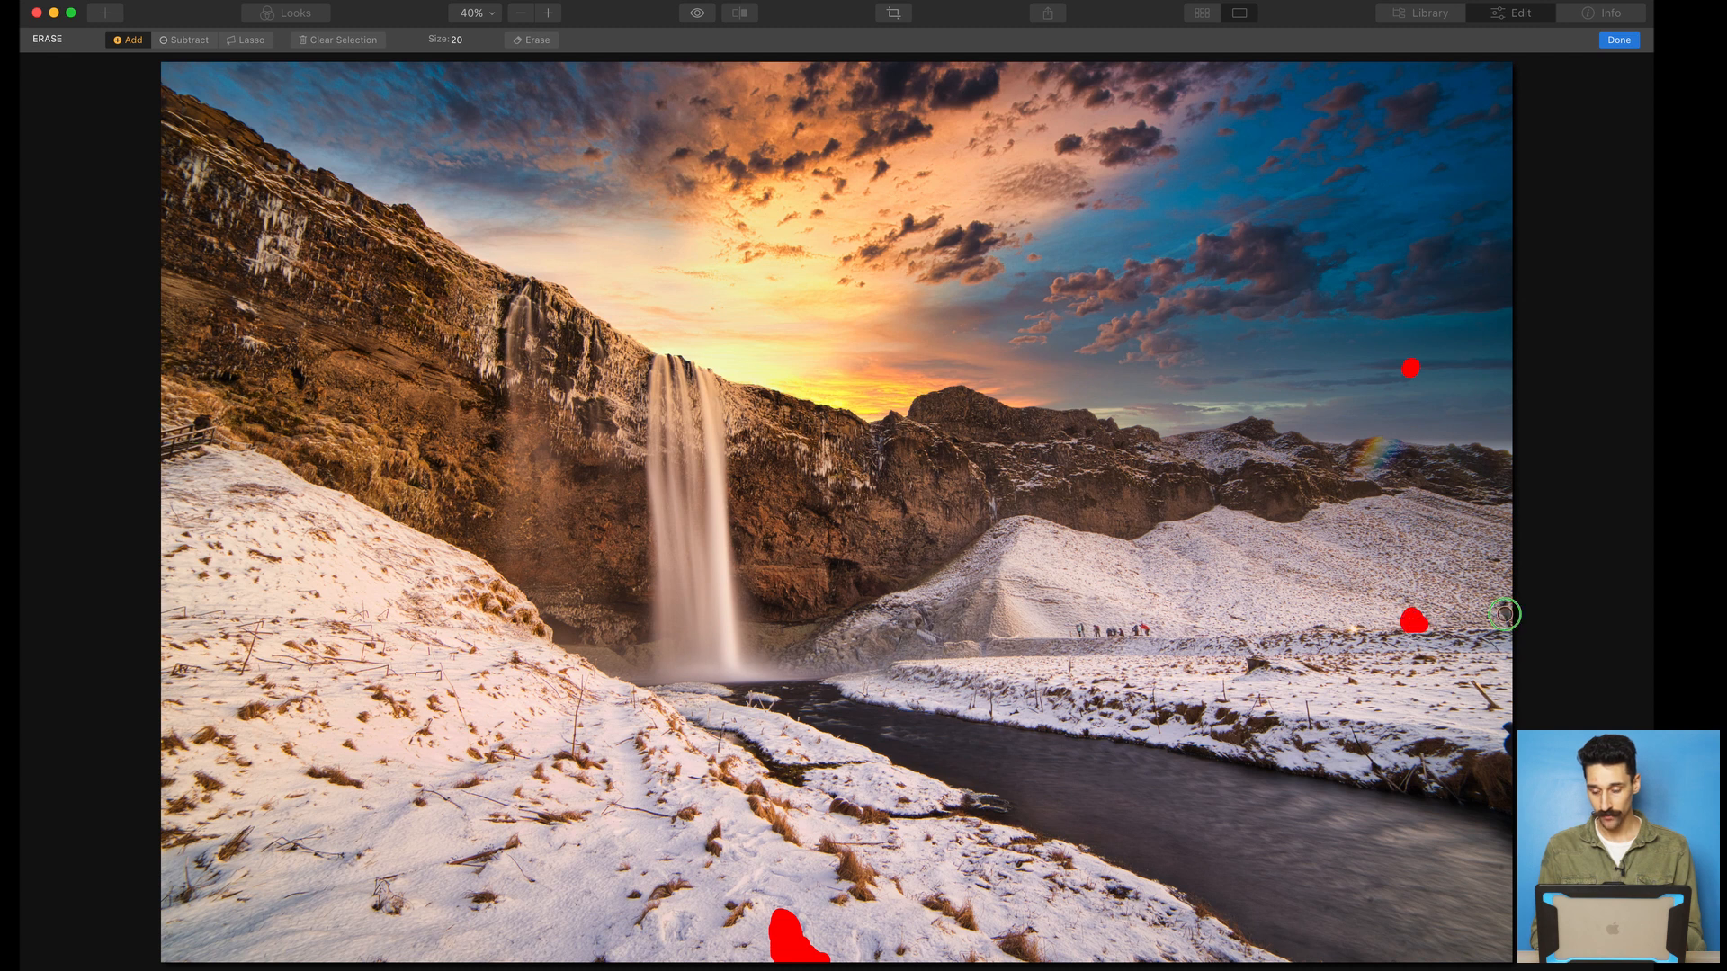
drag(1501, 605, 1507, 621)
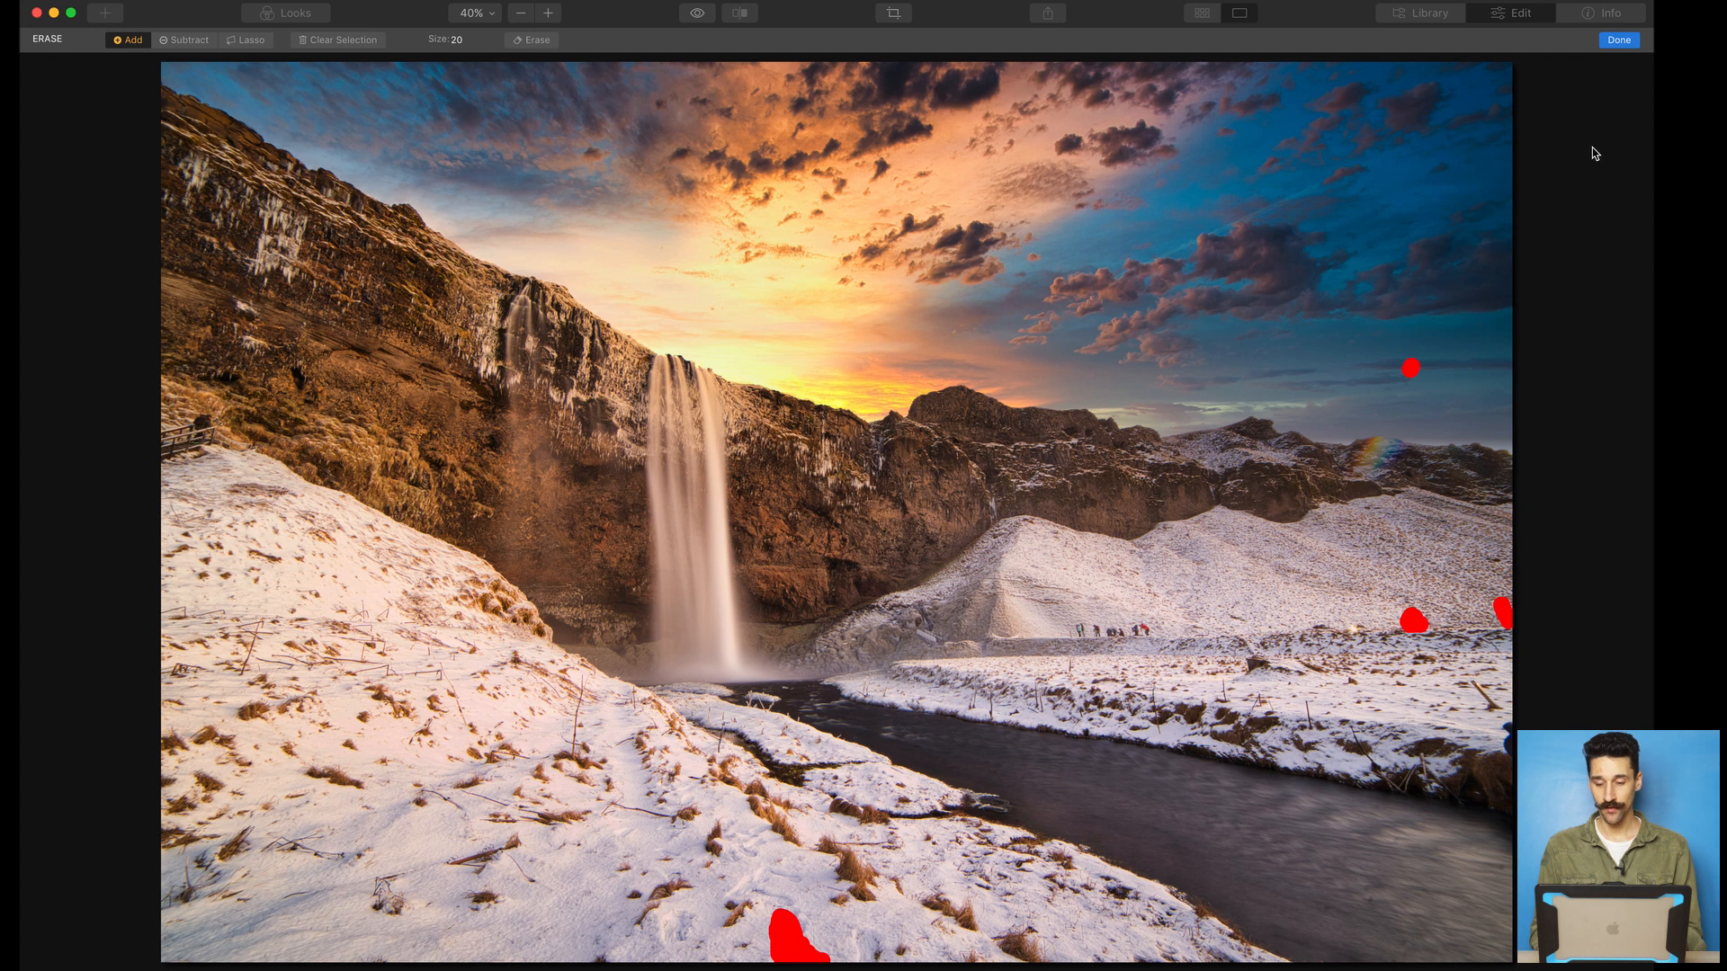
click(1617, 40)
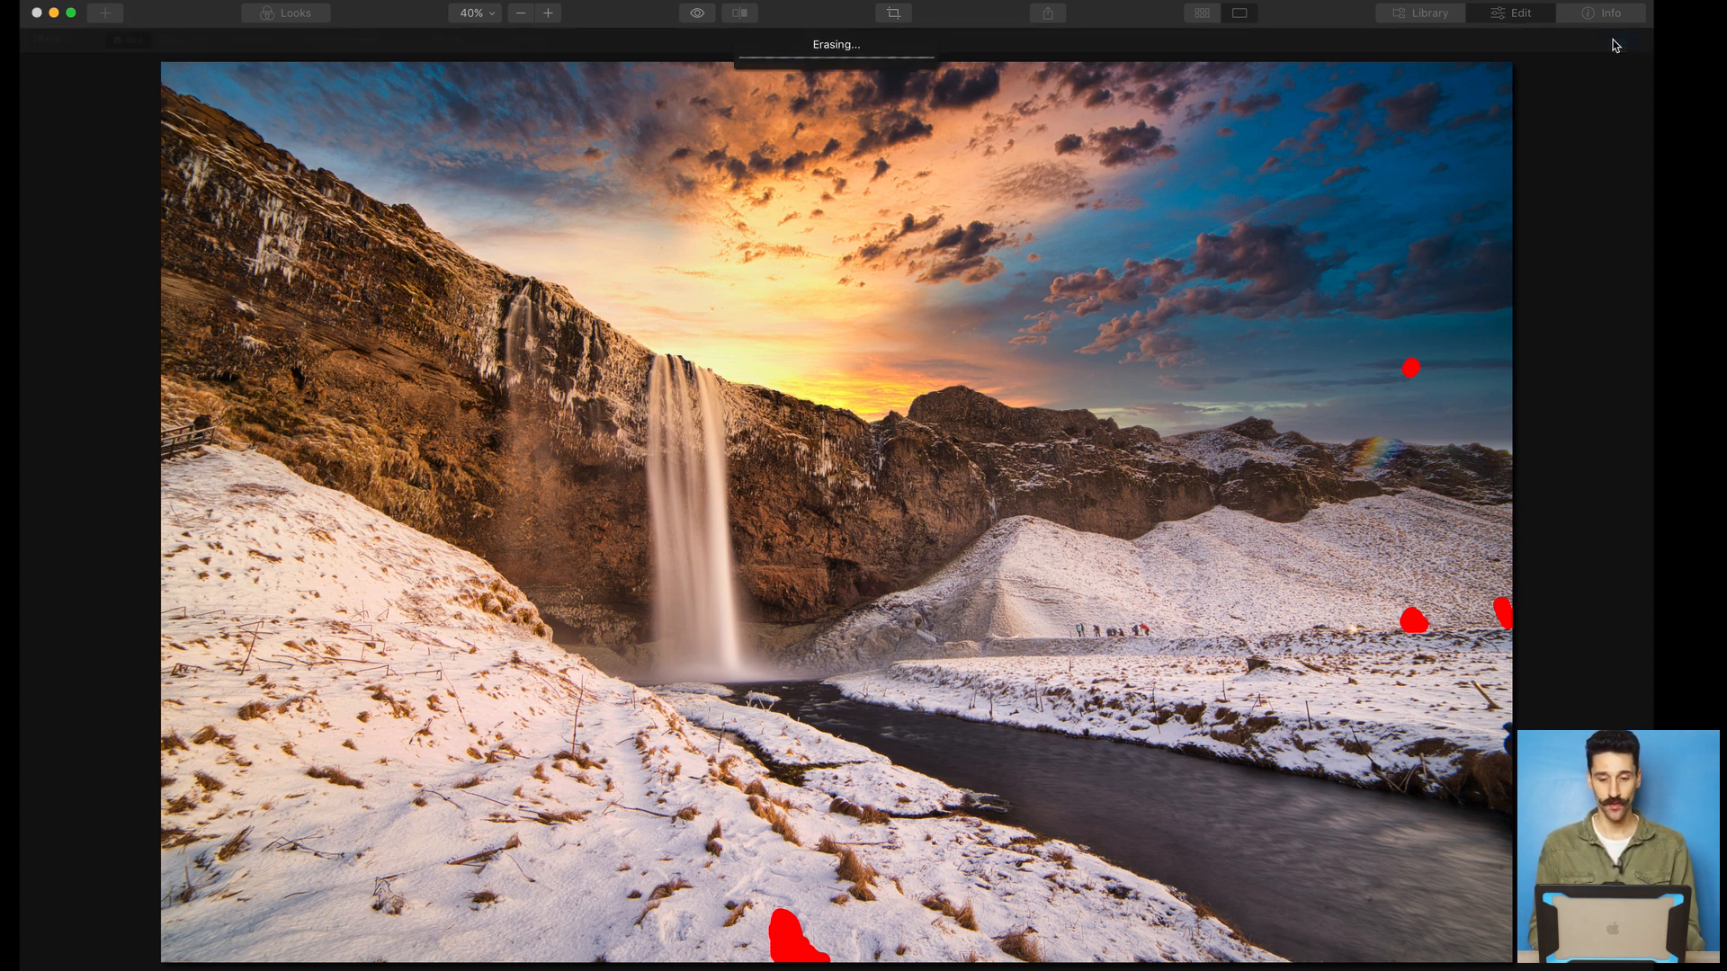